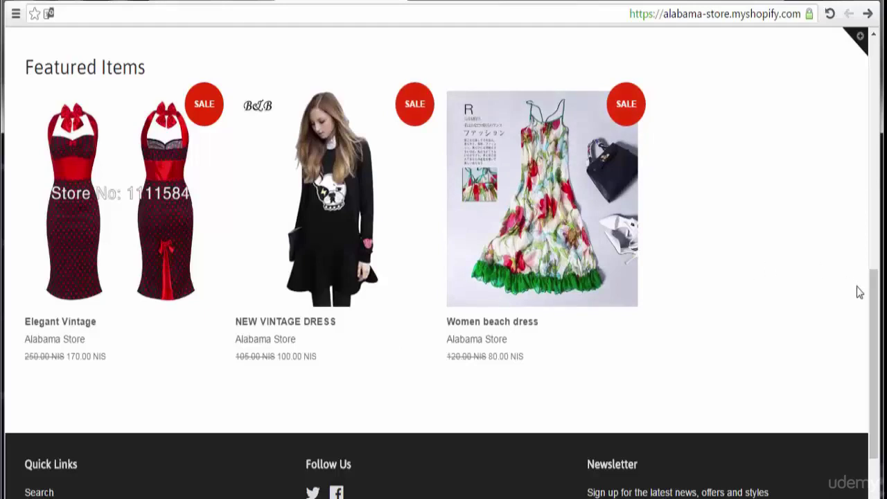
# Step: Switch from the storefront to the store admin, start another new product and title it "Elegant Women Dress"
pyautogui.moveTo(876, 289); pyautogui.dragTo(875, 84)
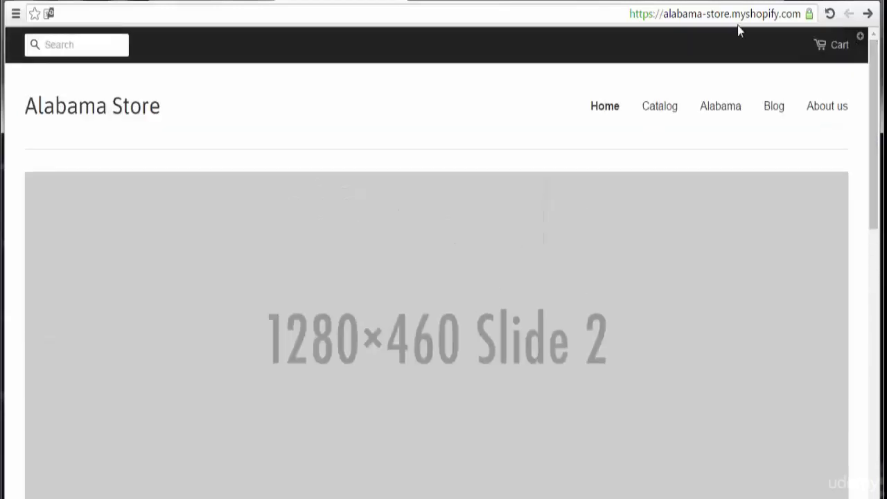
pyautogui.click(489, 1)
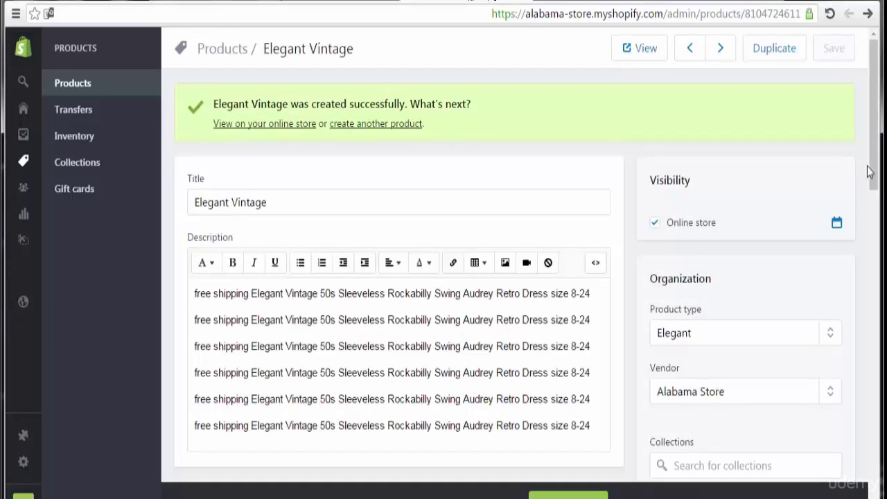
pyautogui.click(410, 128)
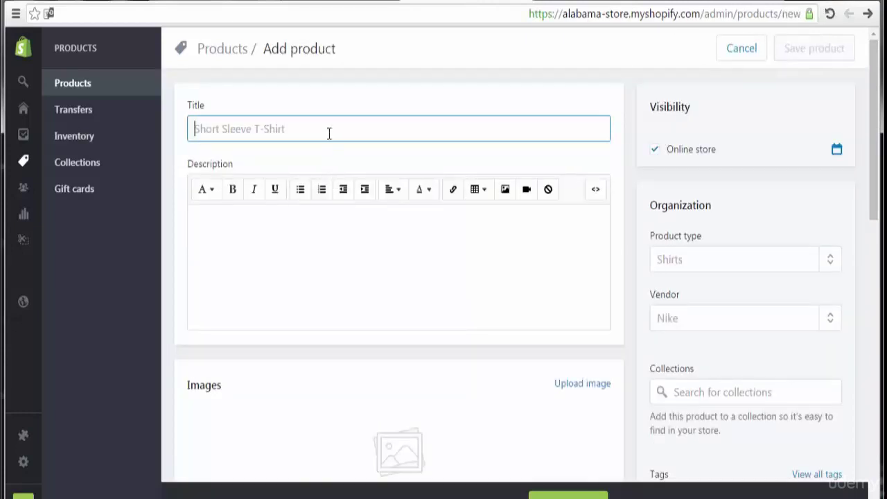
pyautogui.write('Elegant Vintage')
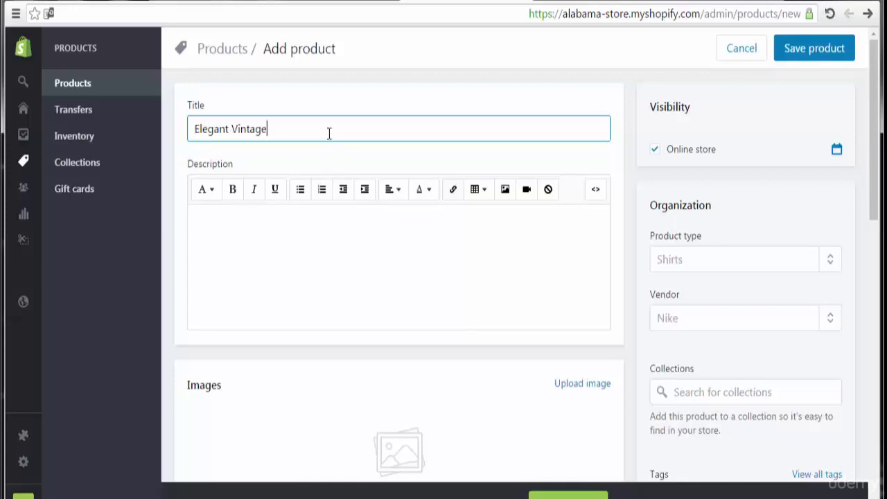
pyautogui.press('BackSpace')
pyautogui.press('BackSpace')
pyautogui.press('BackSpace')
pyautogui.press('BackSpace')
pyautogui.write('Women Dress')
# Step: Fill the description with four lines reading "free shipping Elegant Vintage 50s Sleeveless Rockabilly Swing Audrey Retro Dress size 8-24"
pyautogui.click(312, 227)
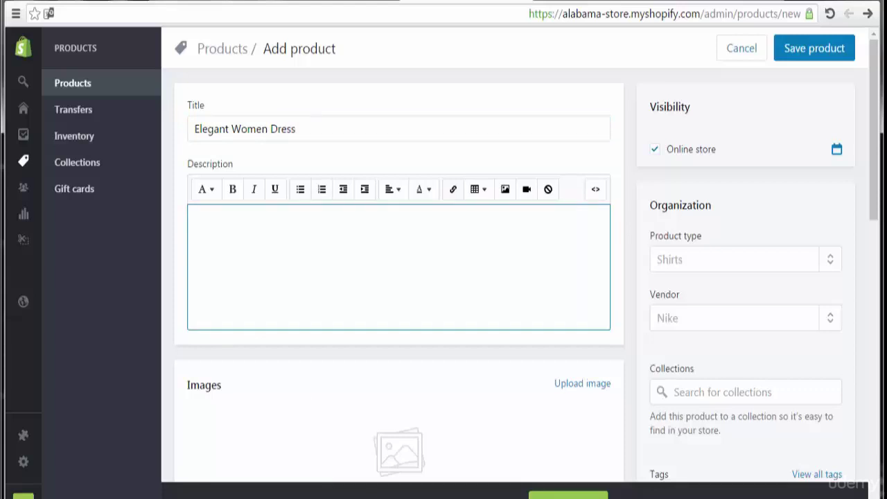
pyautogui.hotkey('alt', 'Tab')
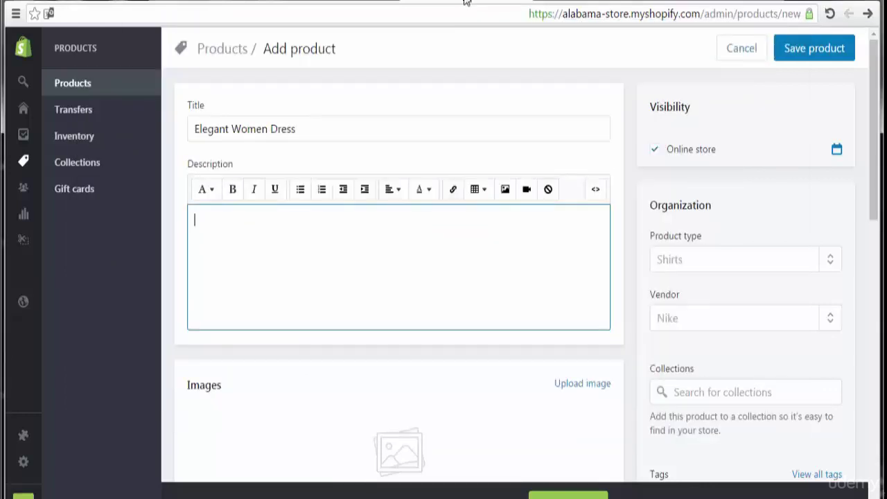
pyautogui.click(467, 6)
pyautogui.write('free shipping Elegant Vintage 50s Sleeveless Rockabilly Swing Audrey Retro Dress size 8-24')
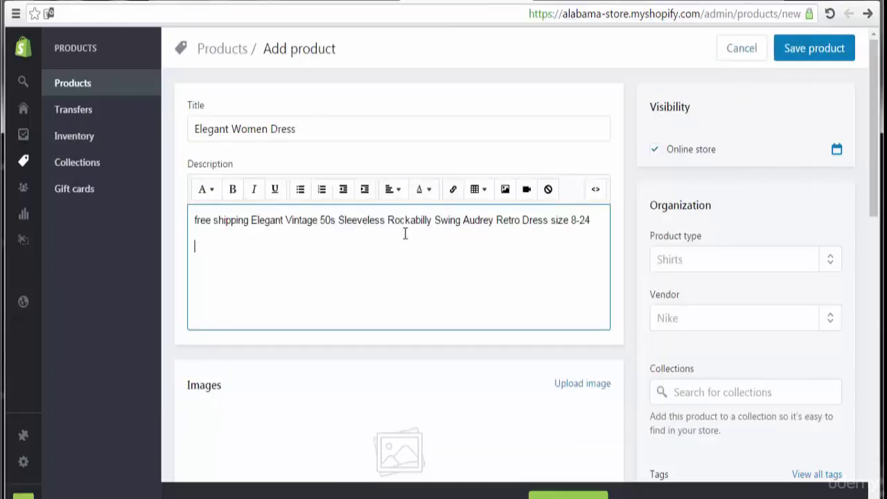
pyautogui.press('Return')
pyautogui.write('free shipping Elegant Vintage 50s Sleeveless Rockabilly Swing Audrey Retro Dress size 8-24')
pyautogui.write('free shipping Elegant Vintage 50s Sleeveless Rockabilly Swing Audrey Retro Dress size 8-24')
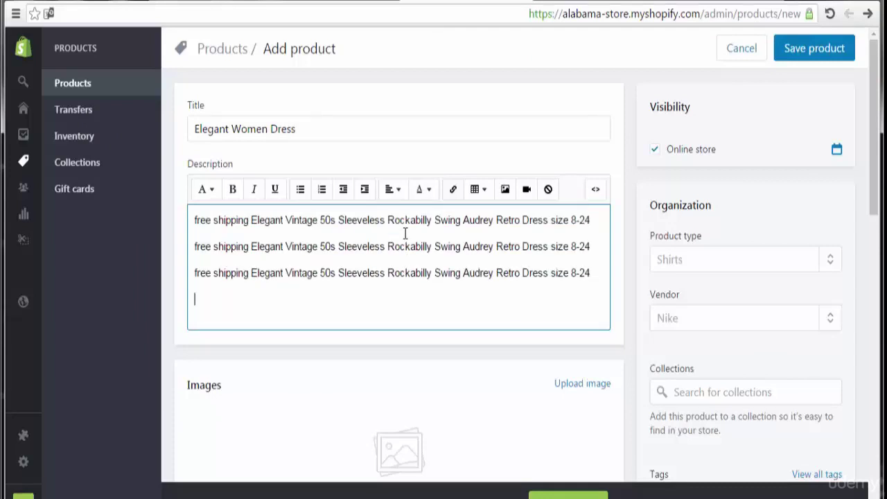
pyautogui.write('free shipping Elegant Vintage 50s Sleeveless Rockabilly Swing Audrey Retro Dress size 8-24')
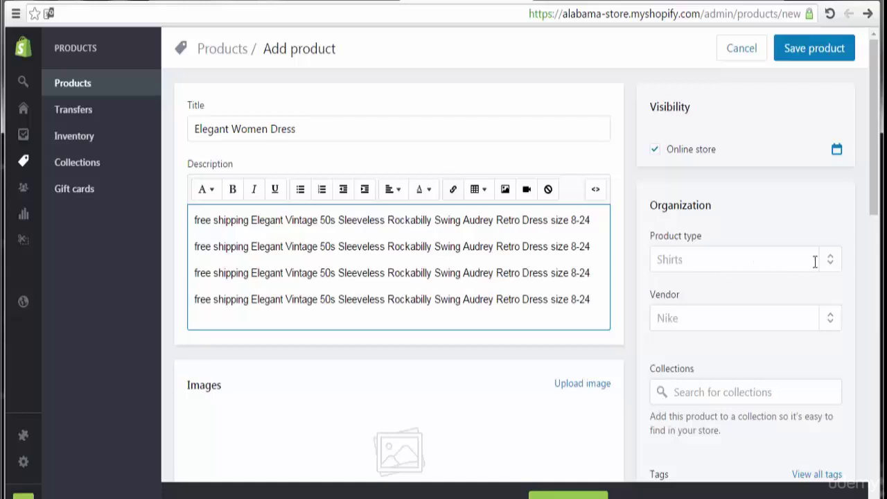
# Step: Set the product type to Elegant and the vendor to Alabama Store
pyautogui.click(787, 260)
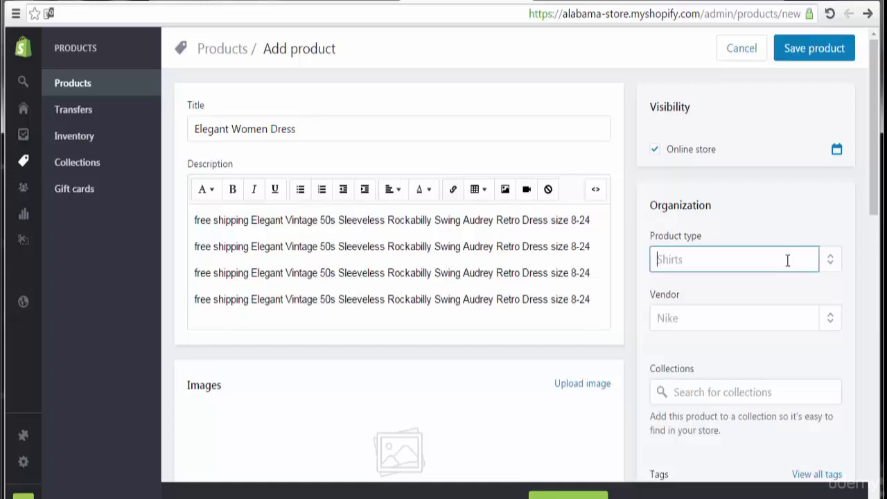
pyautogui.write('e')
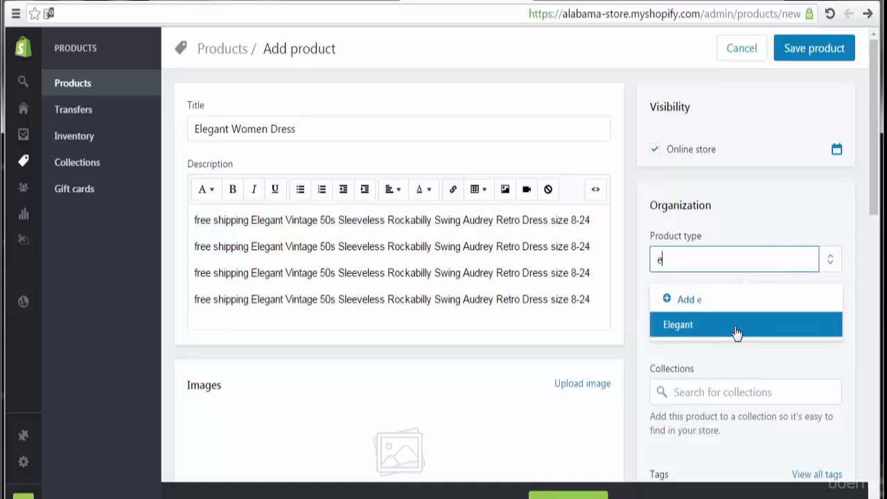
pyautogui.click(729, 326)
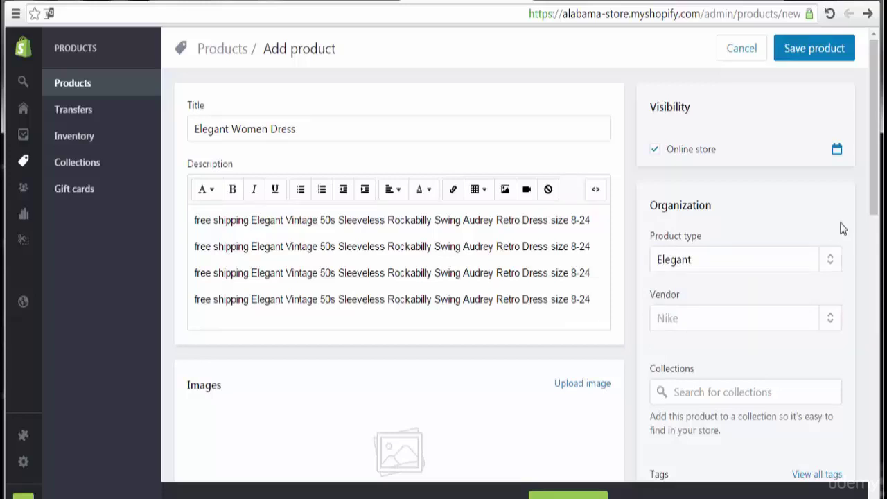
pyautogui.moveTo(871, 201); pyautogui.dragTo(877, 232)
pyautogui.click(798, 219)
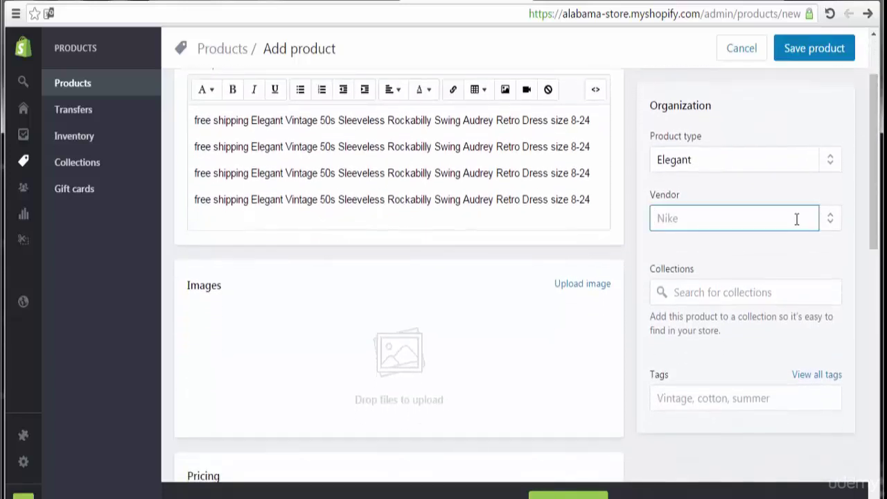
pyautogui.click(828, 224)
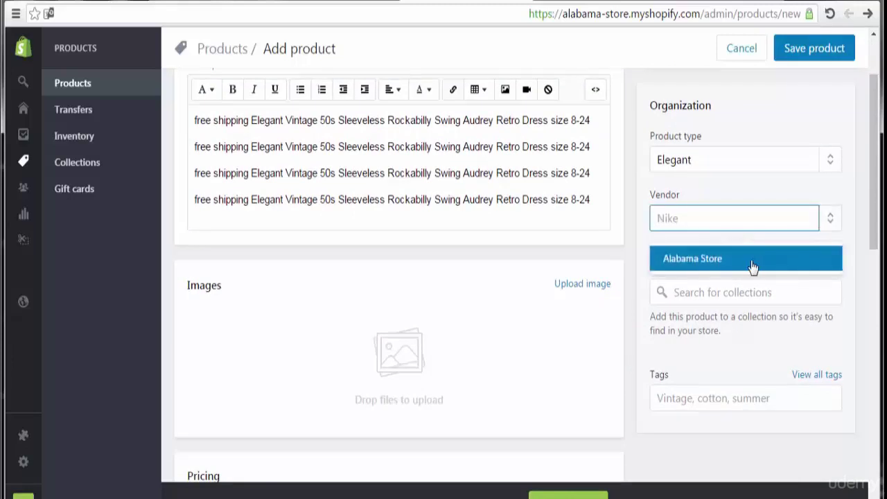
pyautogui.click(754, 264)
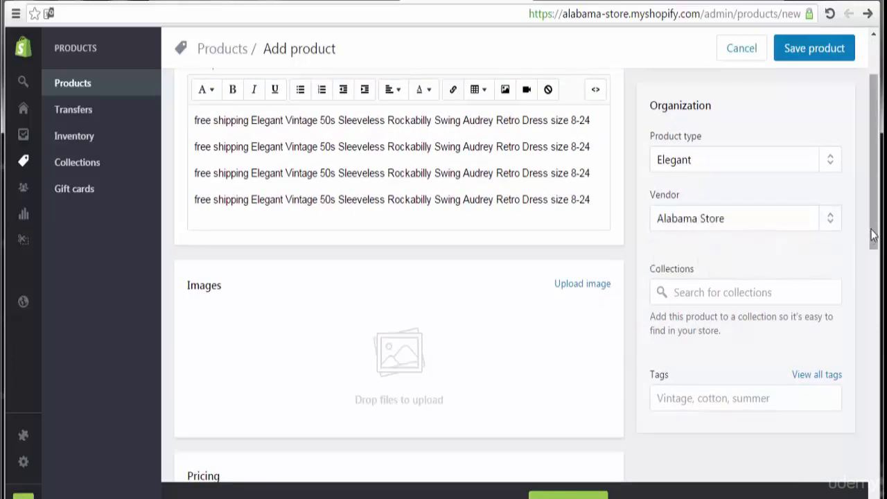
# Step: Add the new product to the Home page collection
pyautogui.moveTo(872, 236); pyautogui.dragTo(876, 251)
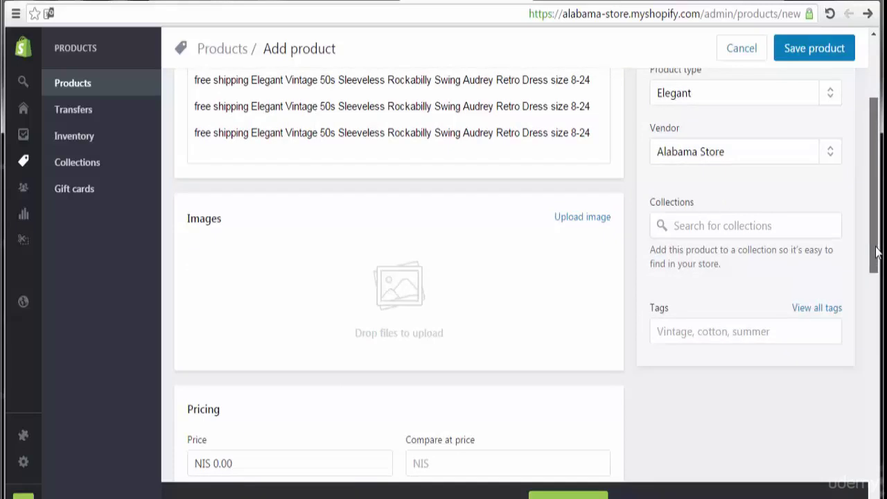
pyautogui.moveTo(876, 251); pyautogui.dragTo(877, 282)
pyautogui.click(761, 141)
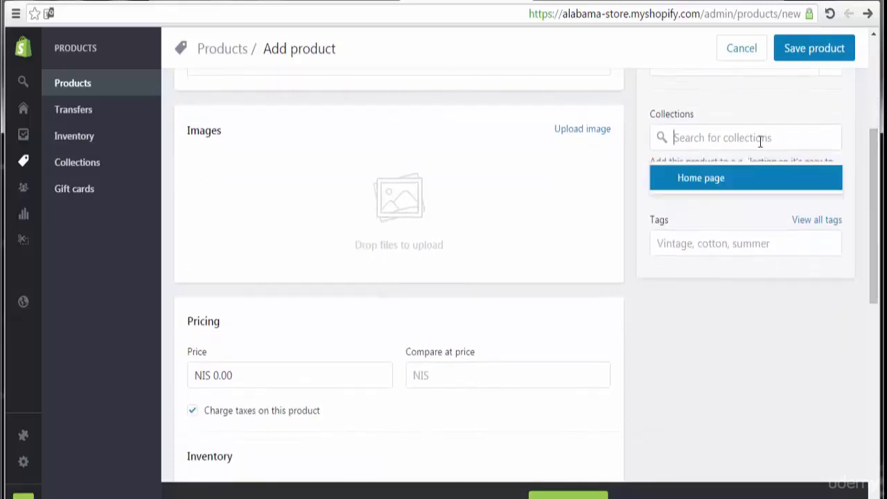
pyautogui.click(726, 177)
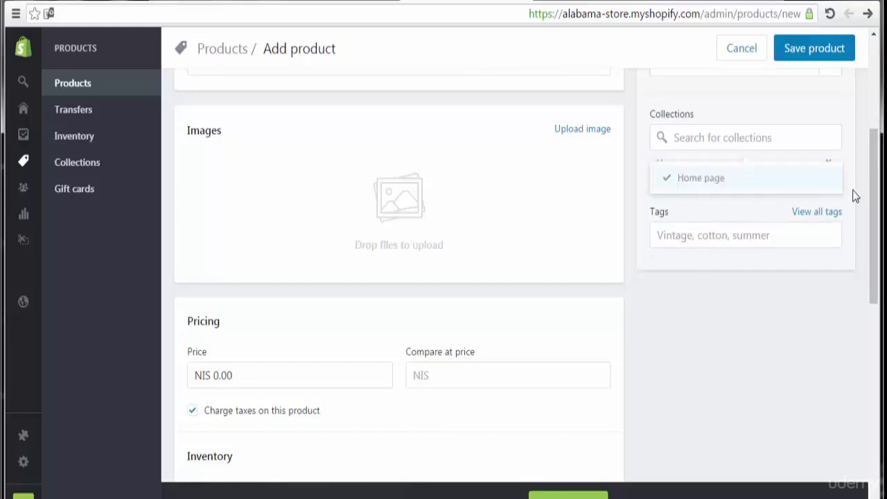
# Step: Tag the product with the frequently used tags clothes, dress, women and Elegant
pyautogui.moveTo(874, 192); pyautogui.dragTo(864, 209)
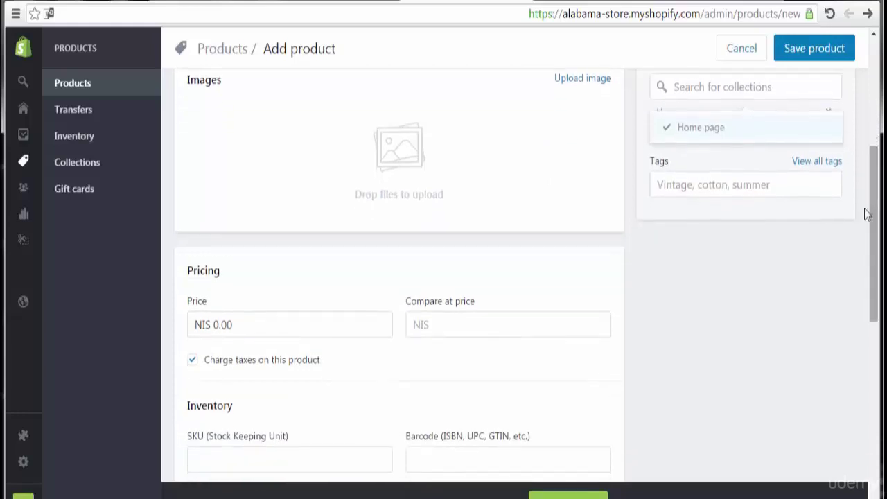
pyautogui.click(777, 183)
pyautogui.click(719, 131)
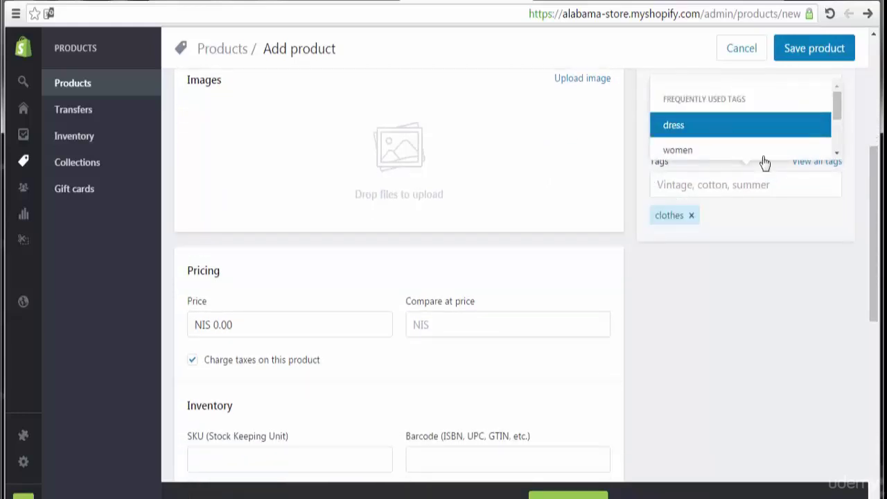
pyautogui.moveTo(870, 239); pyautogui.dragTo(875, 218)
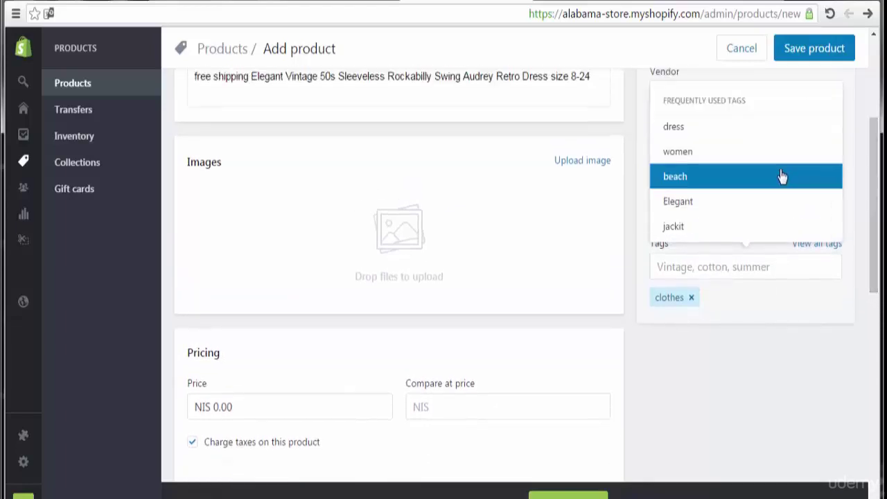
pyautogui.click(732, 137)
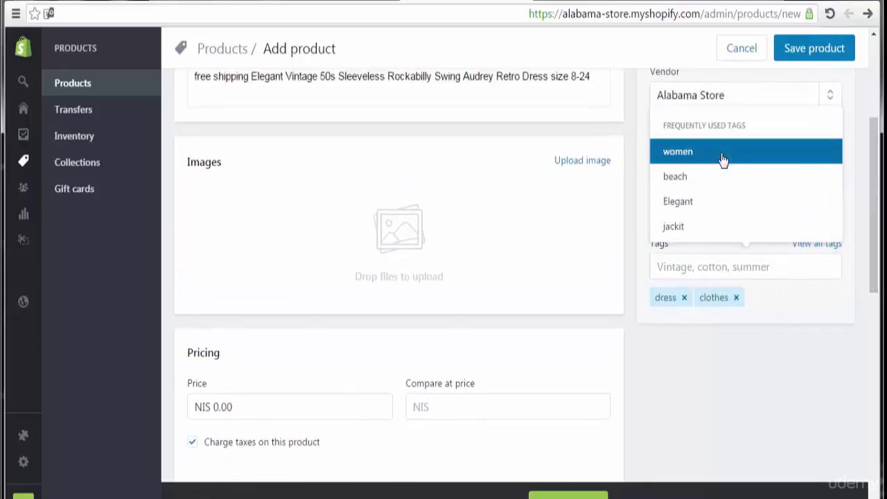
pyautogui.click(725, 156)
pyautogui.click(700, 208)
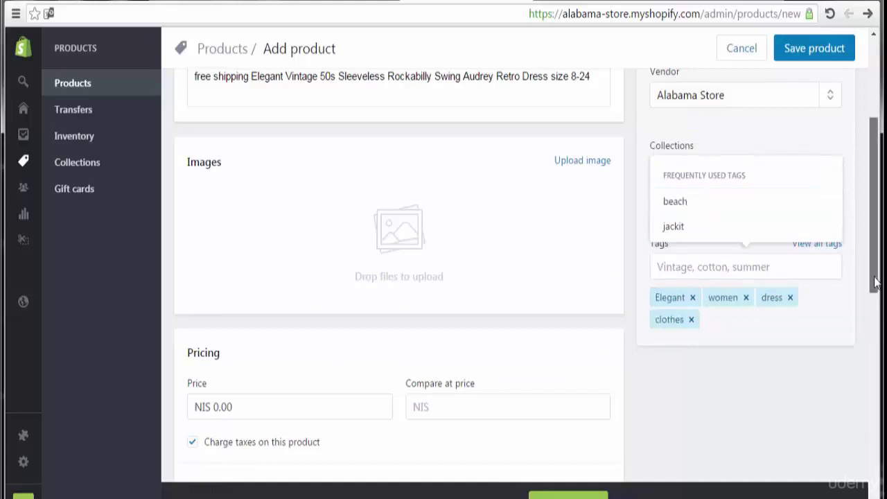
# Step: Upload the blue sleeveless dress picture from the related folder as the product image
pyautogui.moveTo(874, 293); pyautogui.dragTo(865, 256)
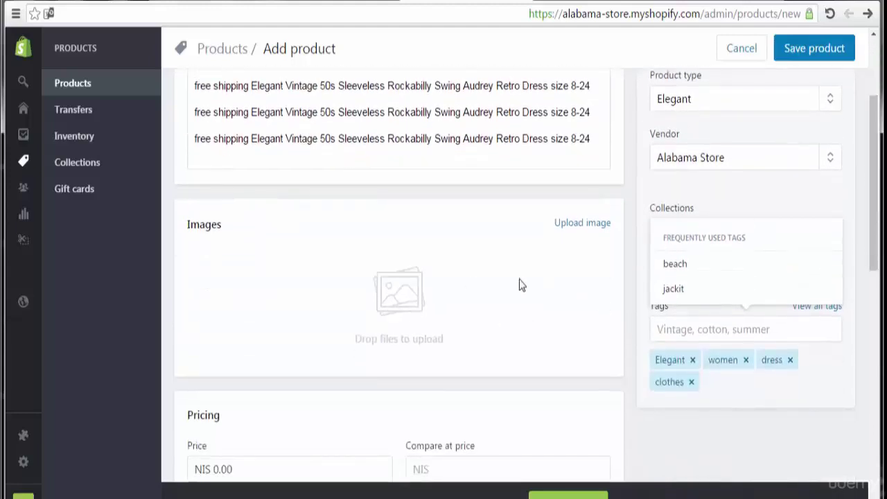
pyautogui.click(585, 226)
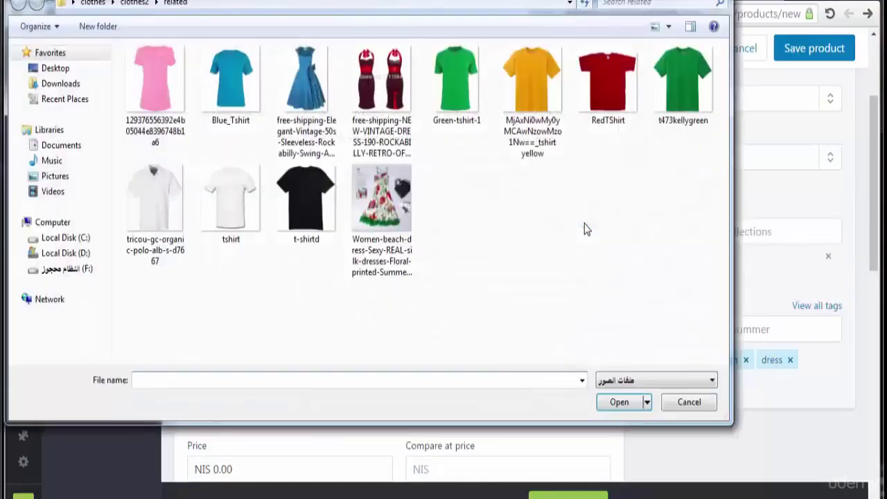
pyautogui.click(300, 90)
pyautogui.click(619, 404)
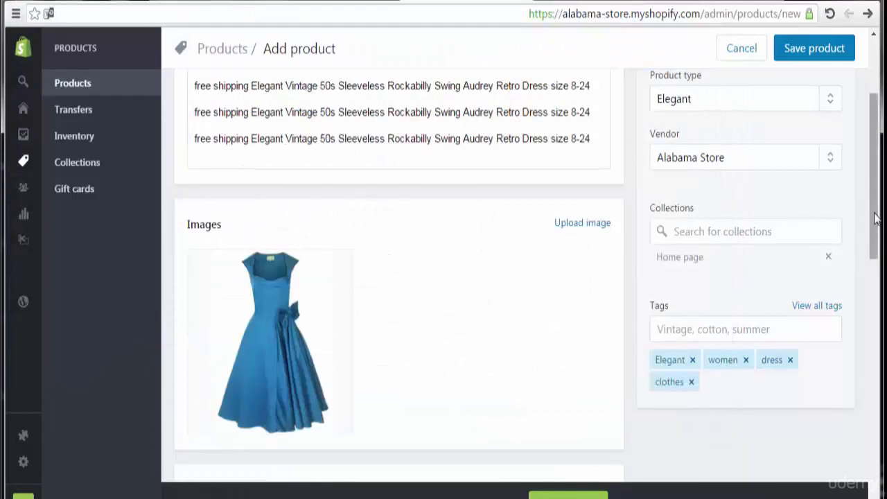
# Step: Set the product's compare at price to NIS 300 and its price to NIS 250
pyautogui.moveTo(874, 222); pyautogui.dragTo(880, 313)
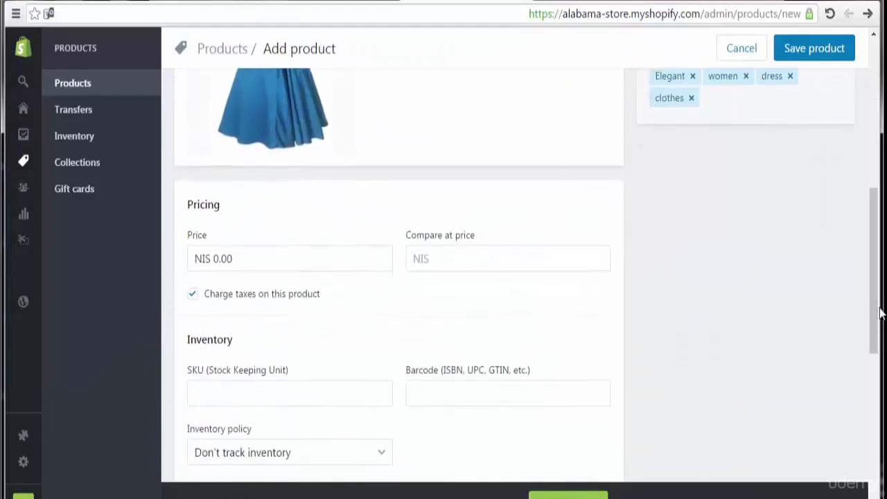
pyautogui.click(461, 259)
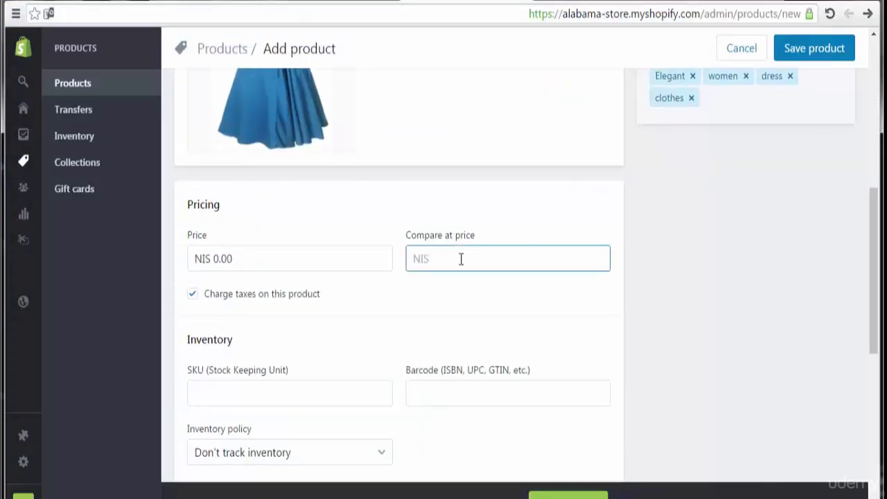
pyautogui.write('300')
pyautogui.doubleClick(228, 258)
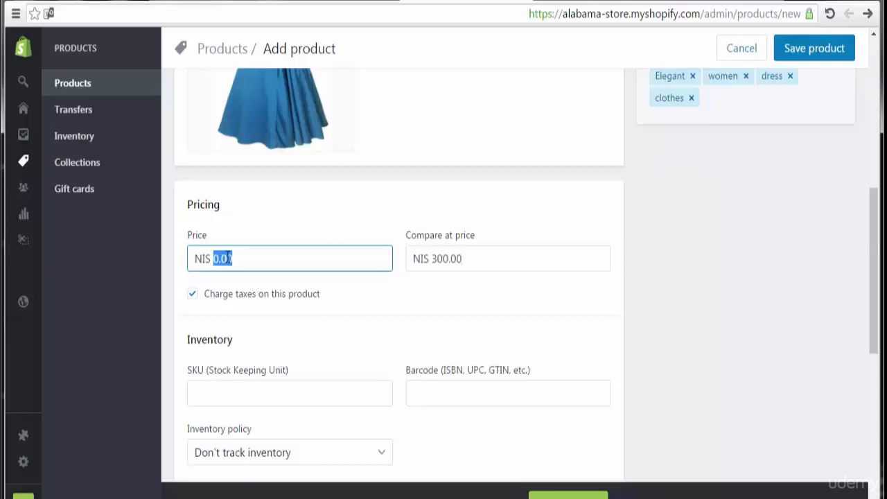
pyautogui.write('25')
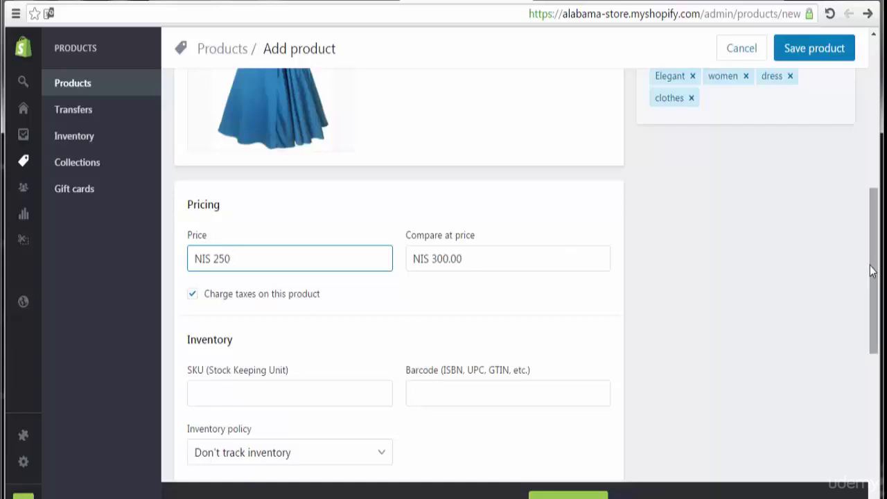
# Step: Enter 67666766 as the product's SKU and 121324454 as its barcode
pyautogui.scroll(-1, 873, 285)
pyautogui.scroll(-2, 873, 290)
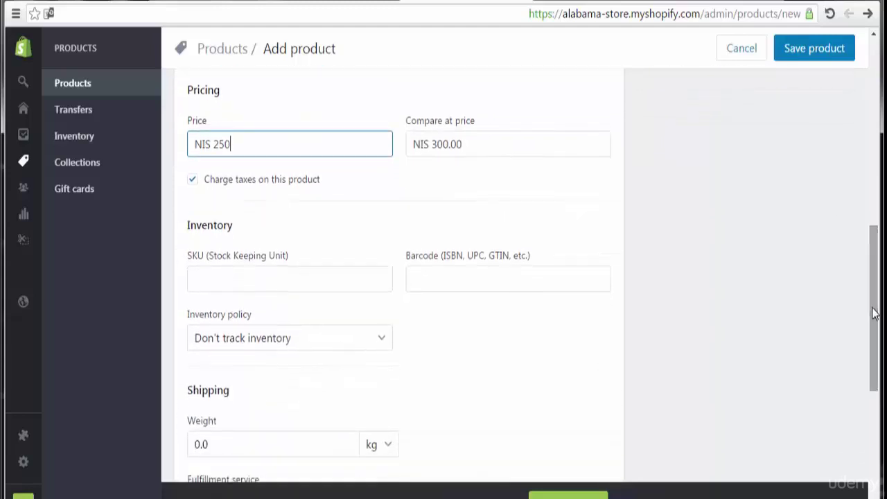
pyautogui.click(364, 283)
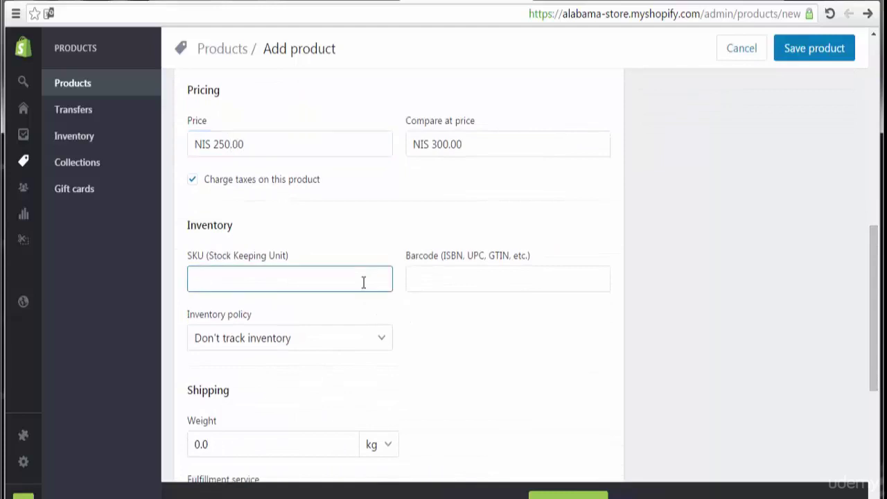
pyautogui.write('67666766')
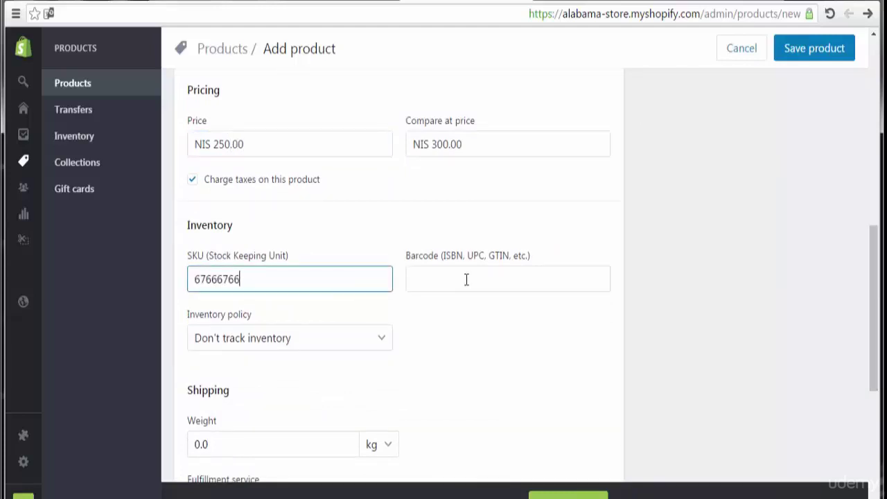
pyautogui.click(467, 279)
pyautogui.write('121324454')
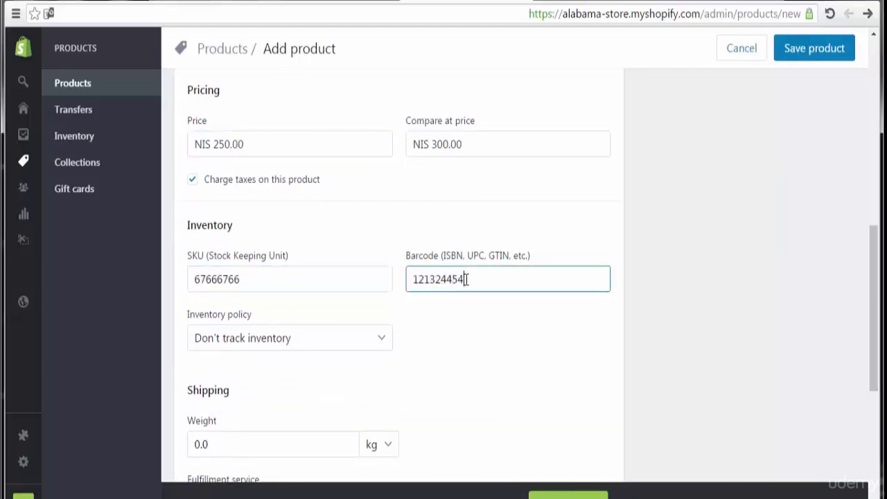
# Step: Have Shopify track this product's inventory and set its quantity to 100
pyautogui.click(316, 340)
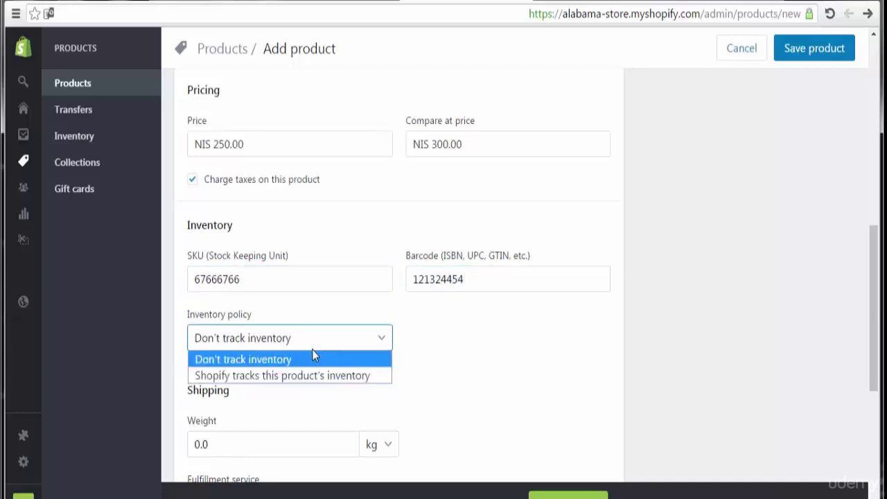
pyautogui.click(325, 377)
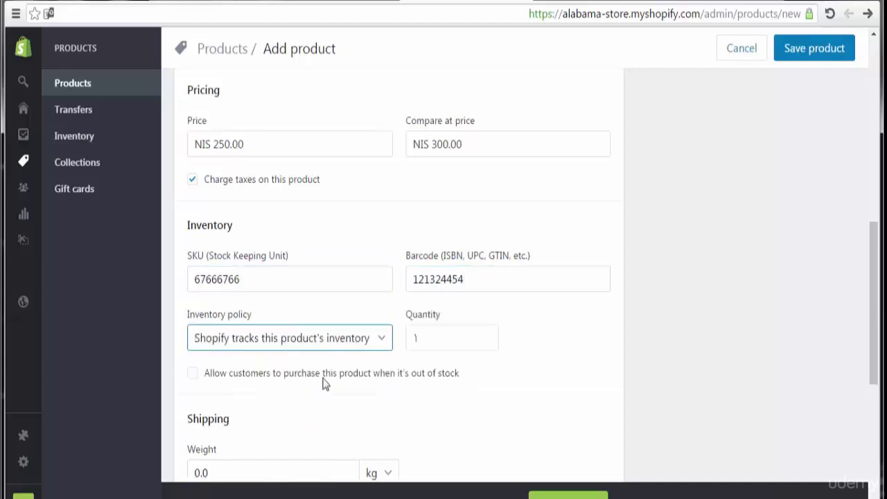
pyautogui.doubleClick(424, 330)
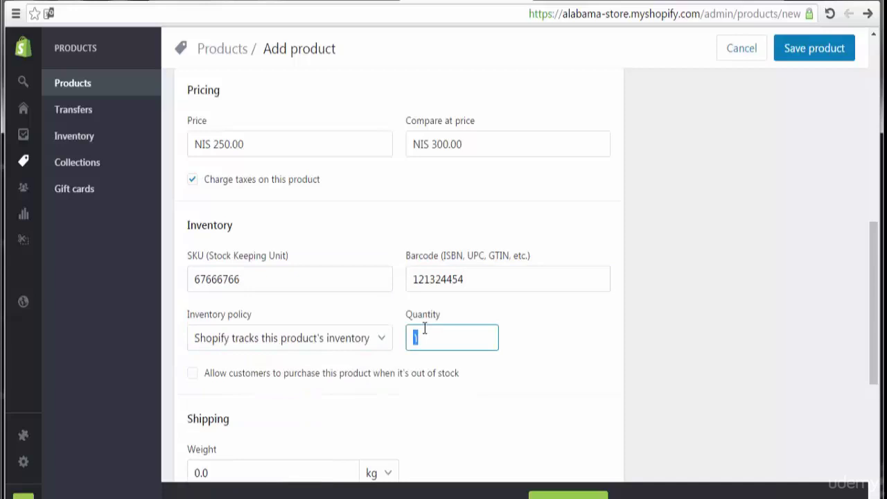
pyautogui.write('100')
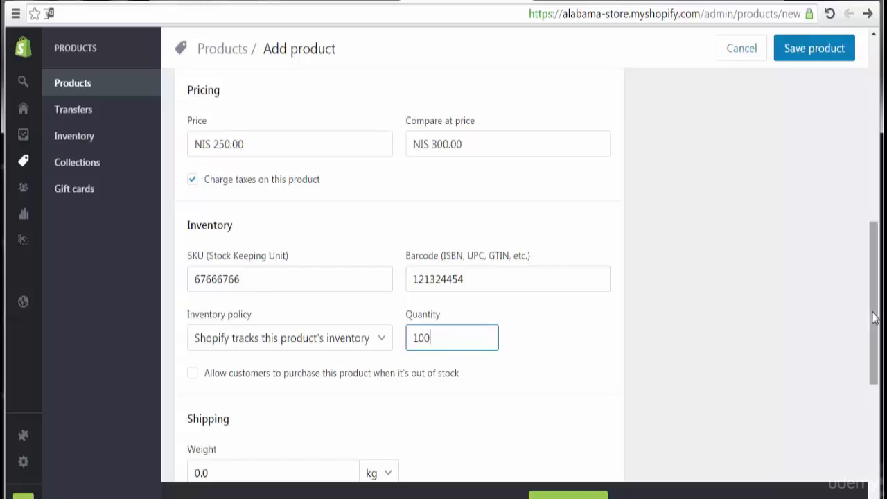
# Step: Set the product's shipping weight to 1.7 kg and save the product
pyautogui.moveTo(874, 317); pyautogui.dragTo(879, 409)
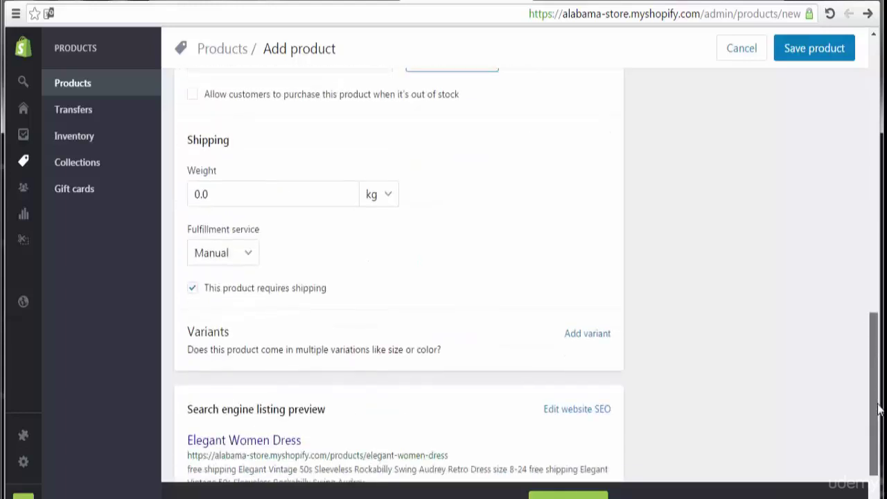
pyautogui.click(310, 196)
pyautogui.write('1.7')
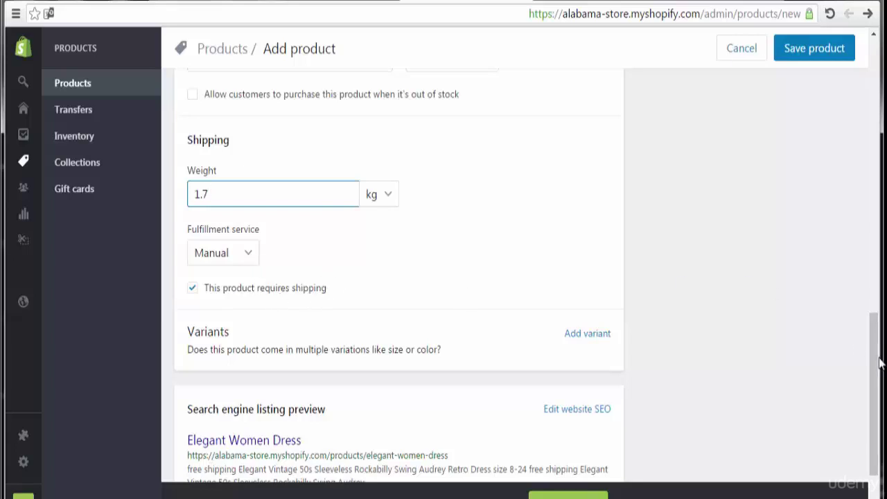
pyautogui.moveTo(875, 364); pyautogui.dragTo(882, 409)
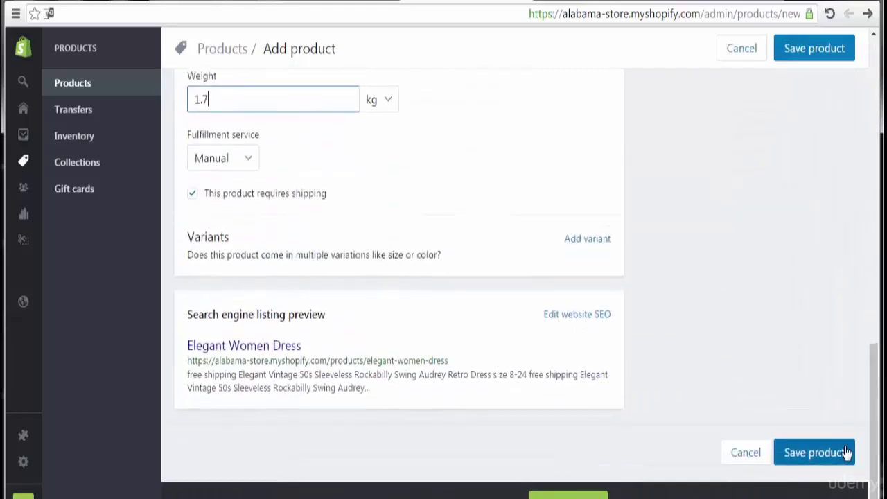
pyautogui.click(847, 452)
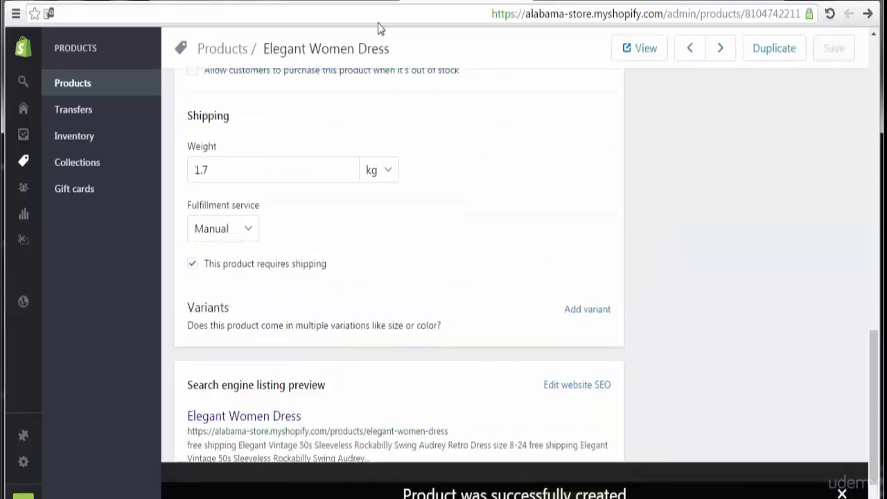
# Step: Reload the Alabama Store home page and examine the new dress and its prices among the Featured Items
pyautogui.click(369, 2)
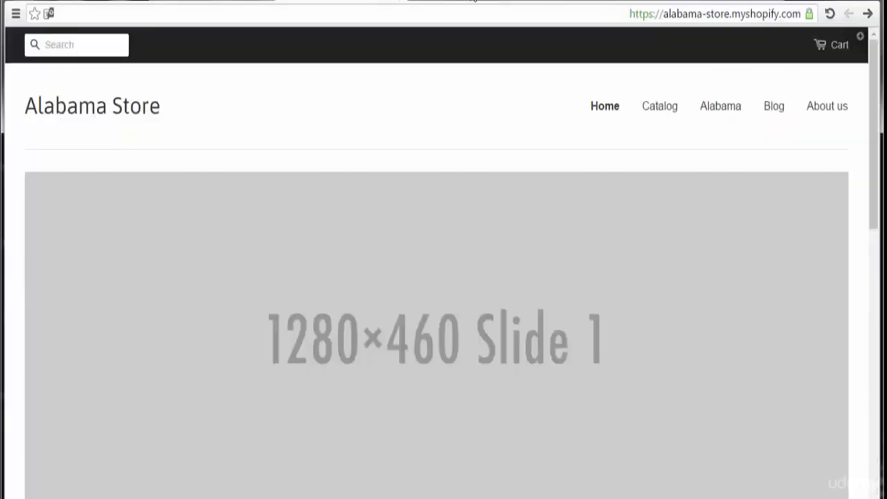
pyautogui.click(474, 2)
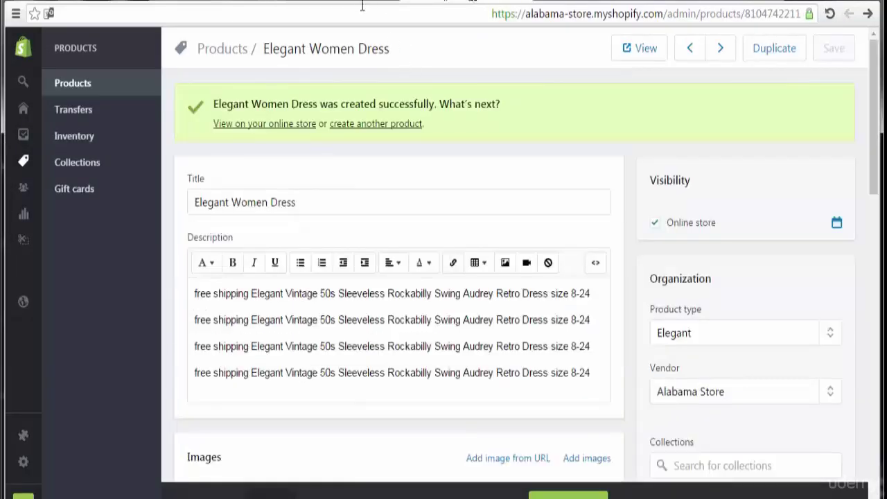
pyautogui.click(358, 2)
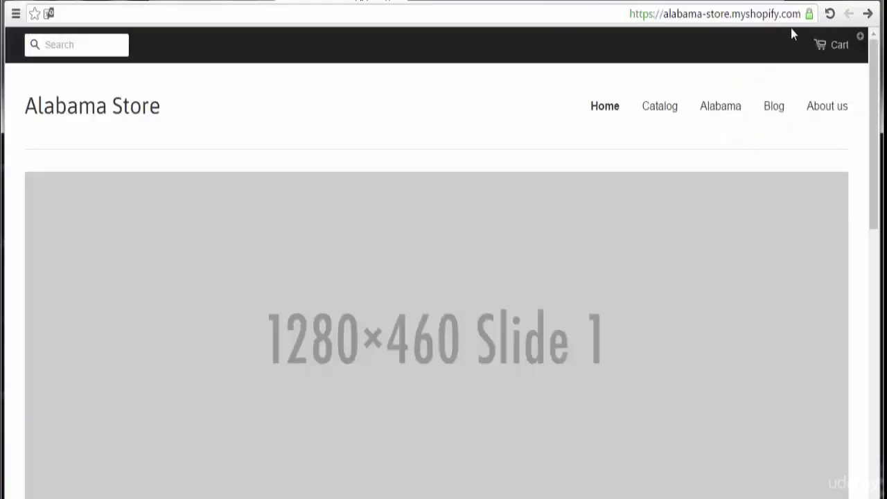
pyautogui.click(830, 14)
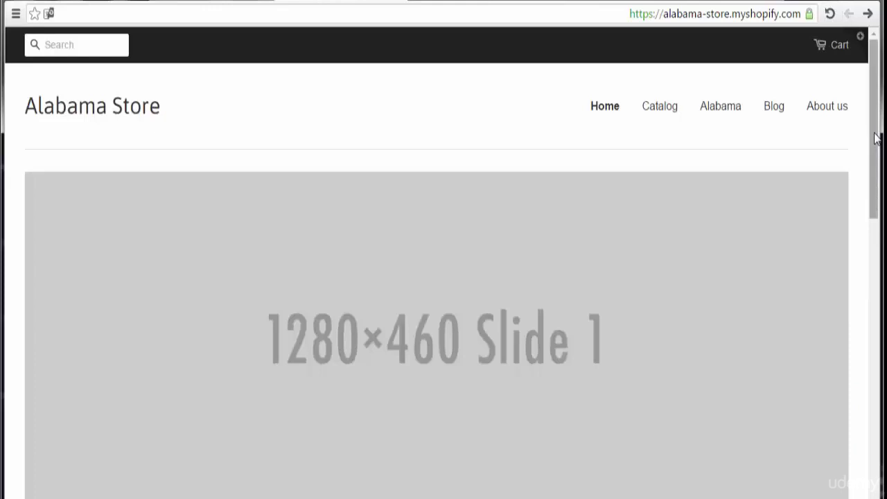
pyautogui.moveTo(875, 138); pyautogui.dragTo(875, 332)
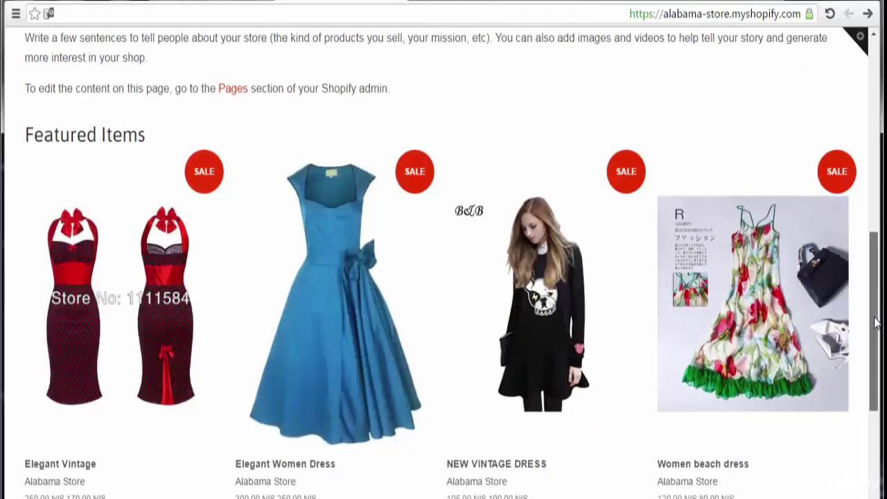
pyautogui.moveTo(875, 324); pyautogui.dragTo(876, 368)
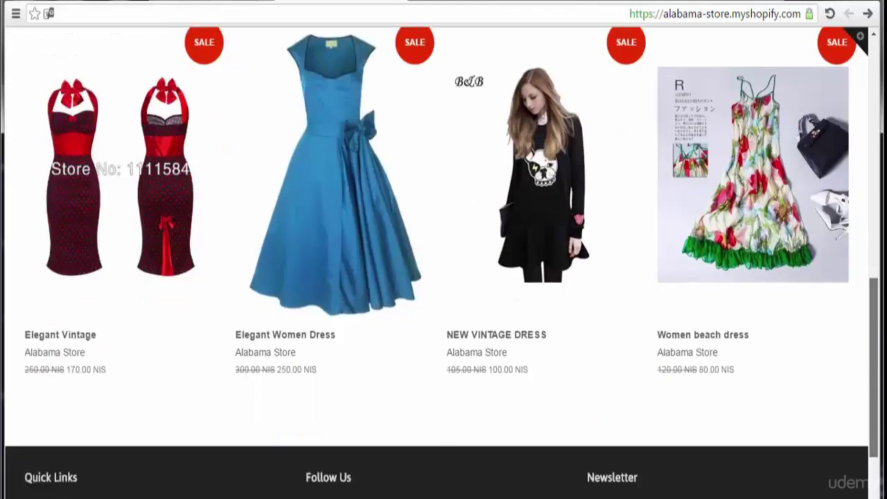
pyautogui.moveTo(885, 371); pyautogui.dragTo(885, 280)
pyautogui.scroll(-1, 885, 316)
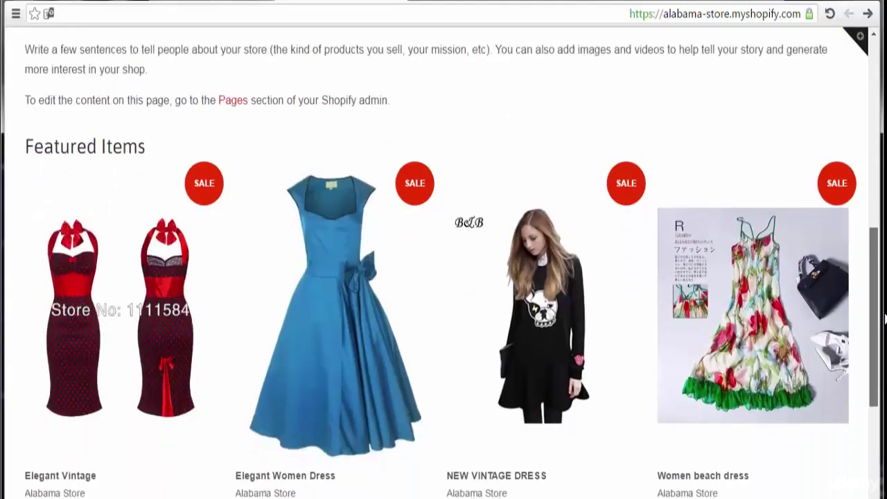
pyautogui.scroll(-4, 885, 316)
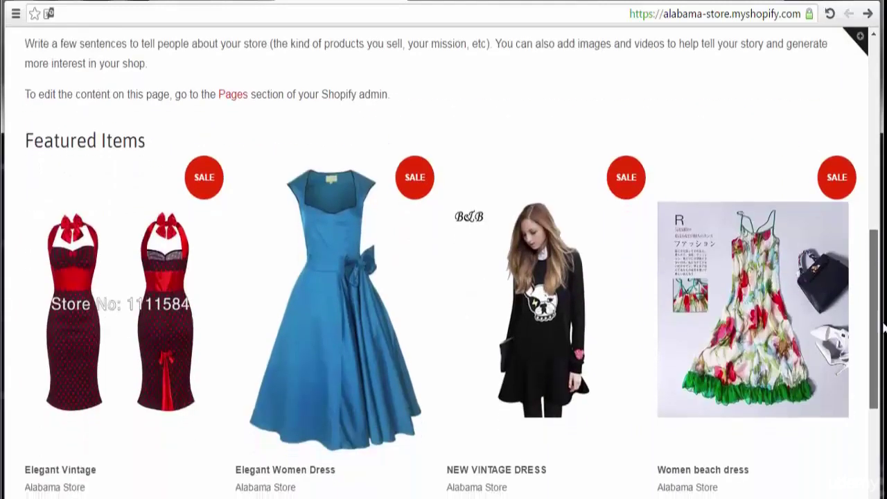
pyautogui.scroll(4, 885, 431)
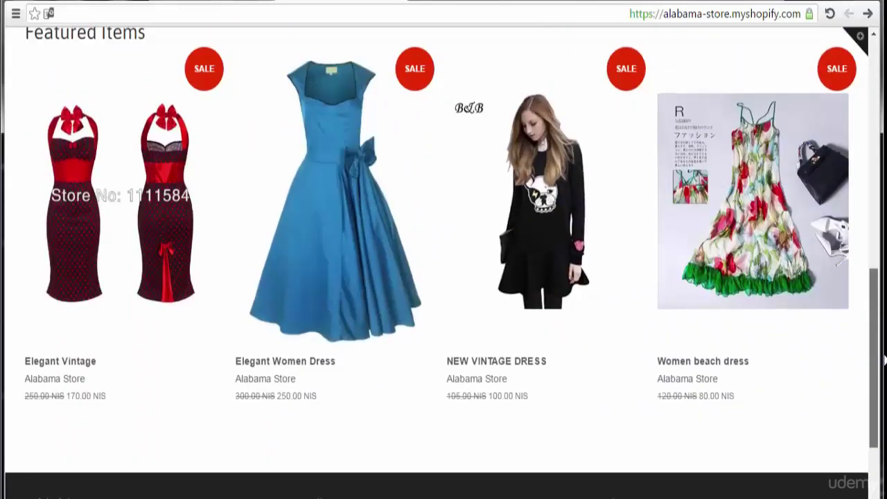
pyautogui.scroll(1, 885, 431)
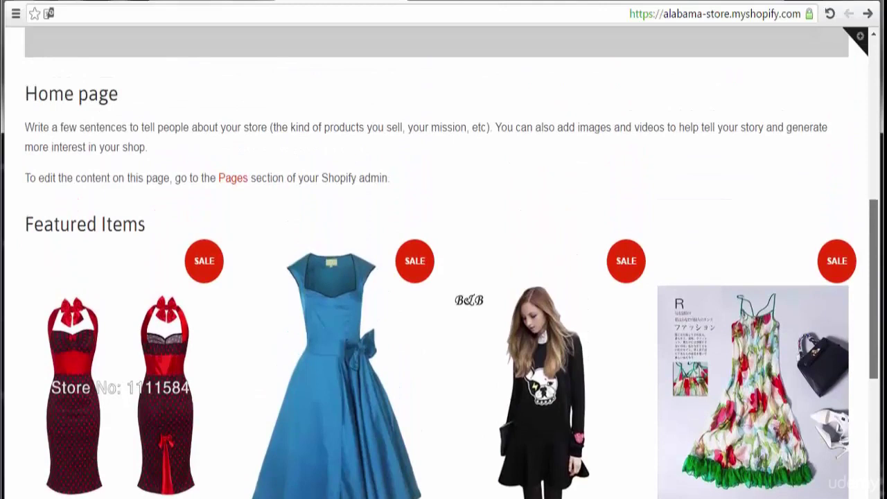
pyautogui.scroll(2, 444, 278)
pyautogui.scroll(-3, 444, 278)
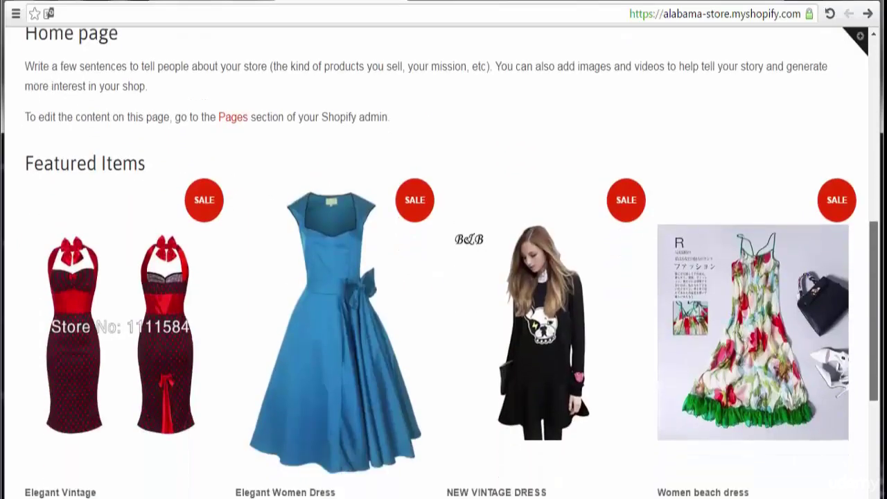
pyautogui.scroll(-1, 885, 329)
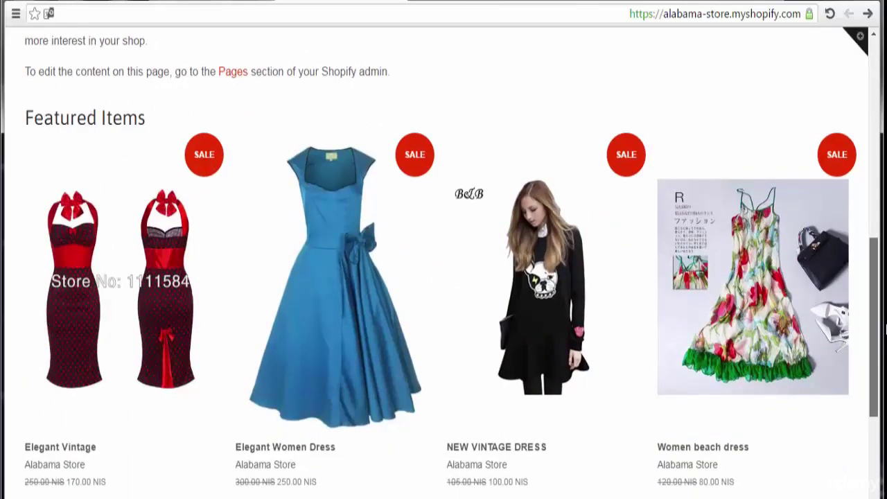
pyautogui.moveTo(885, 329); pyautogui.dragTo(885, 133)
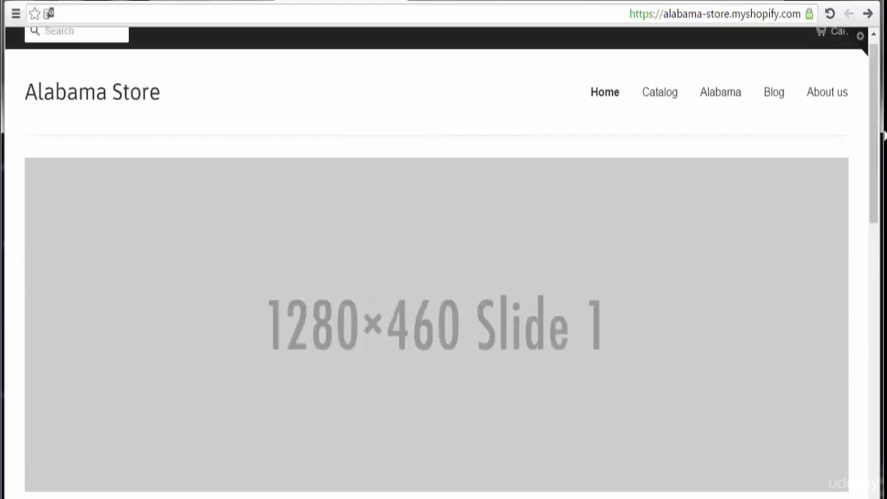
# Step: Return to the store admin and create another product titled "Women T-Shirt"
pyautogui.click(489, 2)
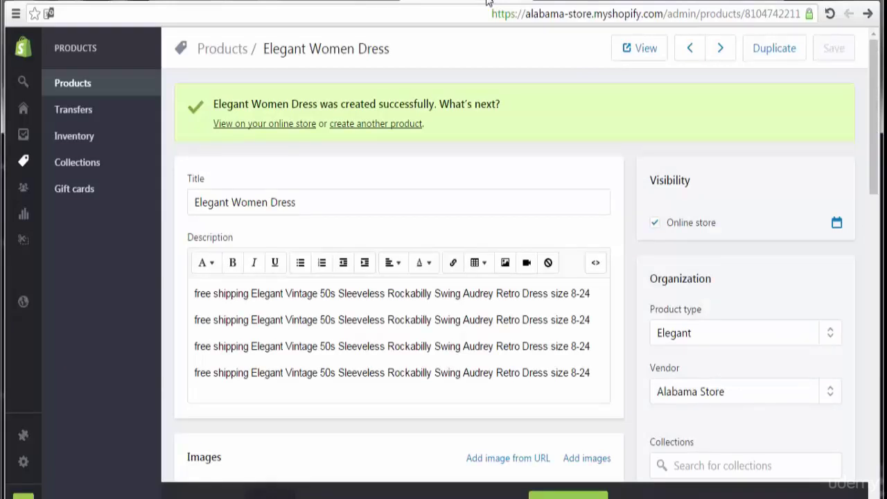
pyautogui.click(391, 127)
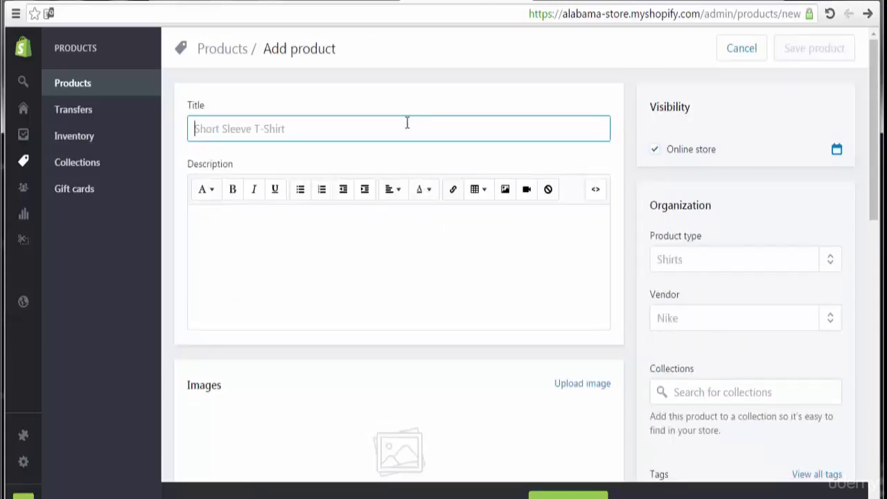
pyautogui.write('Wome')
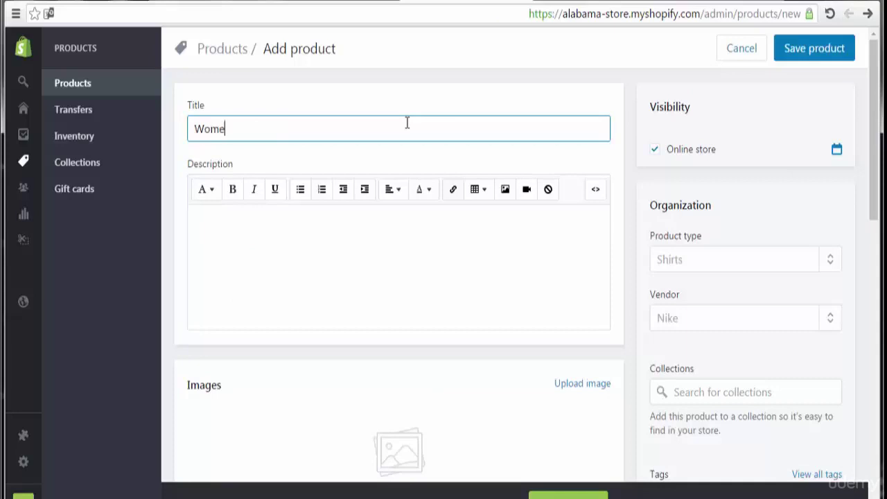
pyautogui.write('n T-Shirt')
# Step: Fill the description with four lines reading "free shipping Elegant Vintage 50s Sleeveless Rockabilly Swing Audrey Retro Dress size 8-24"
pyautogui.click(392, 243)
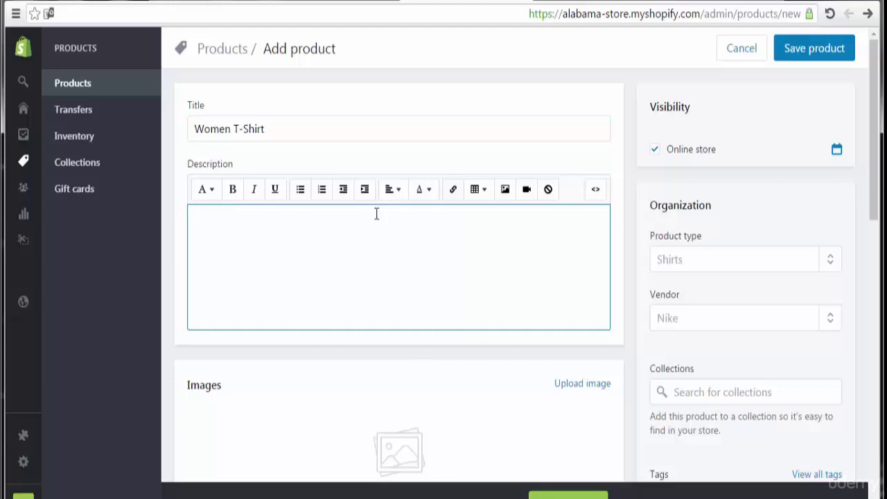
pyautogui.write('free shipping Elegant Vintage 50s Sleeveless Rockabilly Swing Audrey Retro Dress size 8-24')
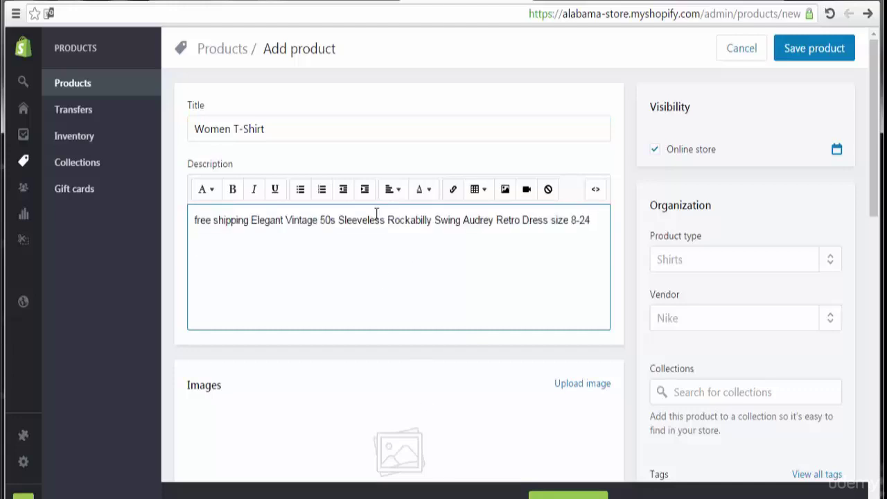
pyautogui.press('Return')
pyautogui.write('free shipping Elegant Vintage 50s Sleeveless Rockabilly Swing Audrey Retro Dress size 8-24')
pyautogui.write('free shipping Elegant Vintage 50s Sleeveless Rockabilly Swing Audrey Retro Dress size 8-24')
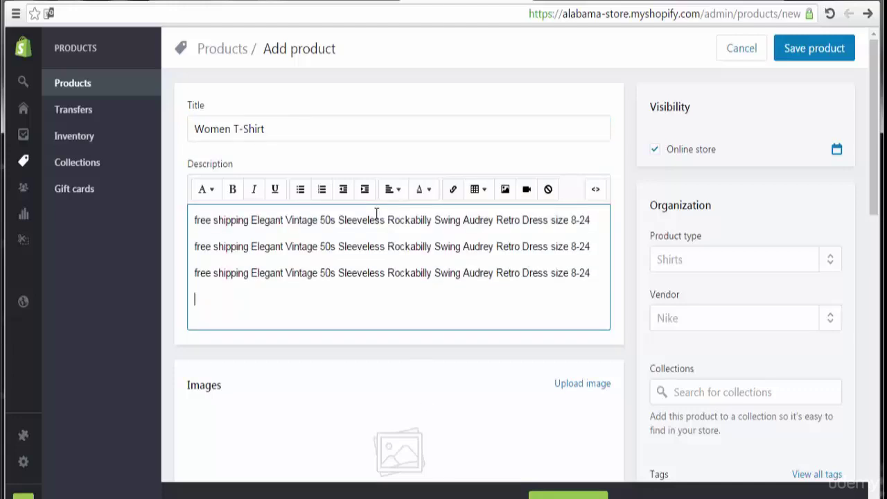
pyautogui.write('free shipping Elegant Vintage 50s Sleeveless Rockabilly Swing Audrey Retro Dress size 8-24')
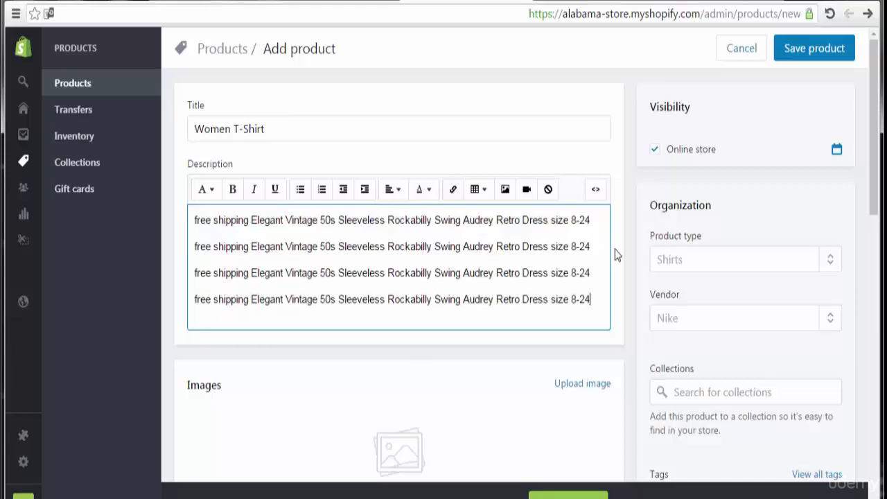
# Step: Add T-Shirt as a new product type and assign it to the product
pyautogui.click(748, 259)
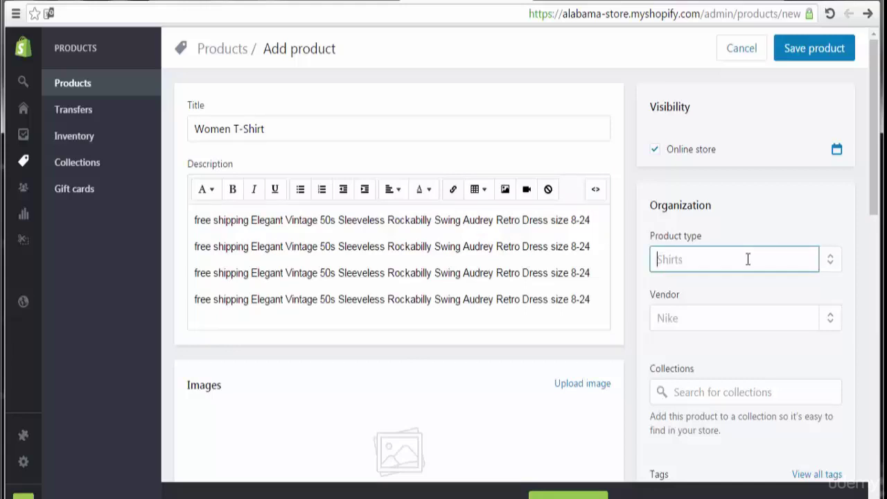
pyautogui.write('E')
pyautogui.press('BackSpace')
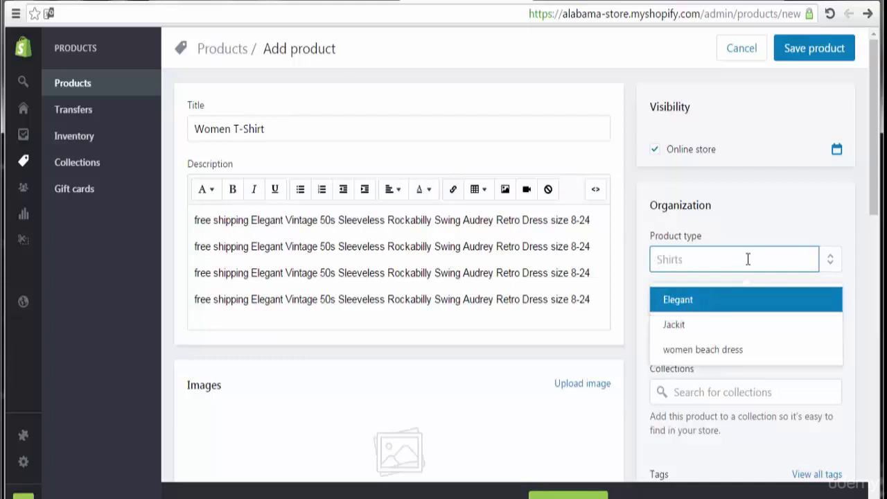
pyautogui.write('T')
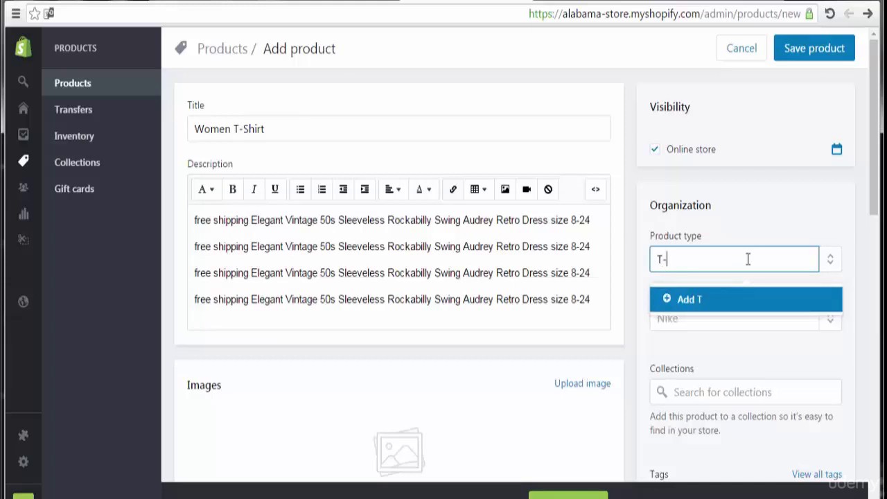
pyautogui.write('-Shirt')
pyautogui.click(708, 308)
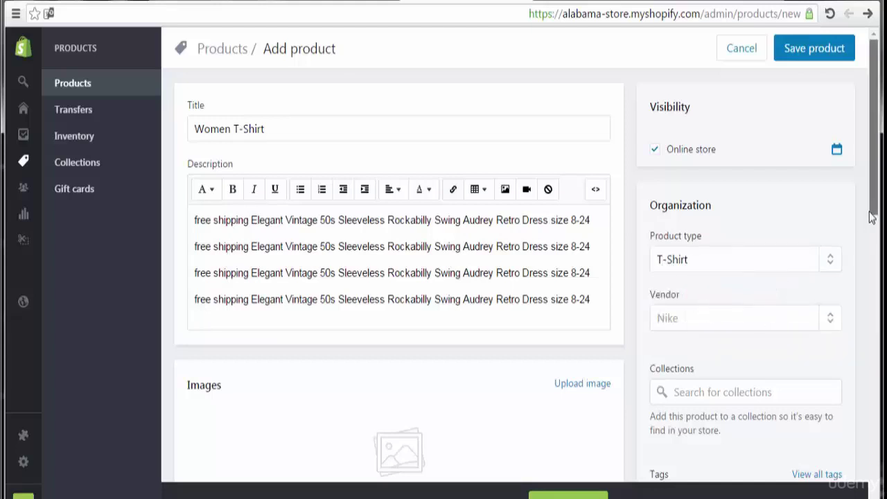
# Step: Set the product's vendor to Alabama Store and add it to the Home page collection
pyautogui.scroll(-1, 851, 251)
pyautogui.click(830, 280)
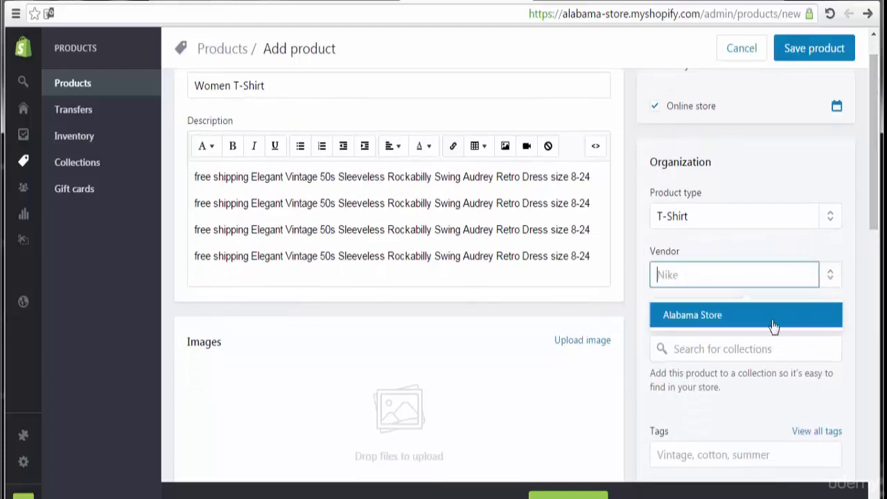
pyautogui.click(760, 315)
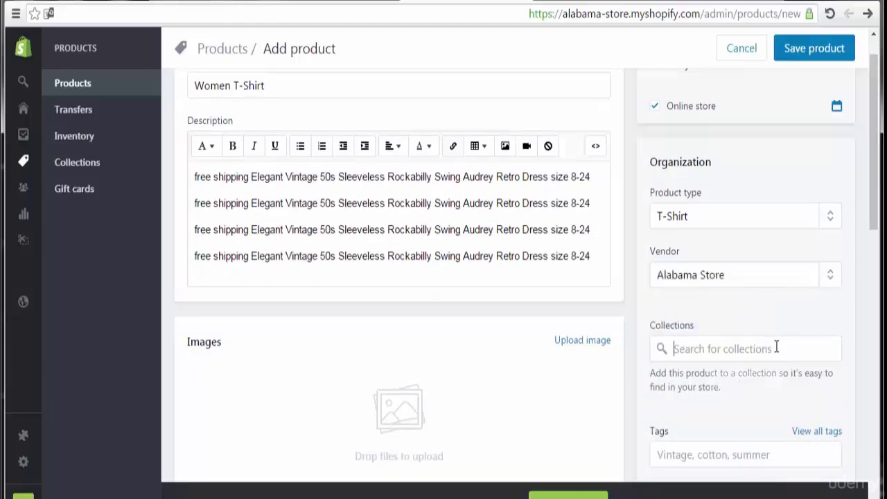
pyautogui.click(776, 348)
pyautogui.click(788, 388)
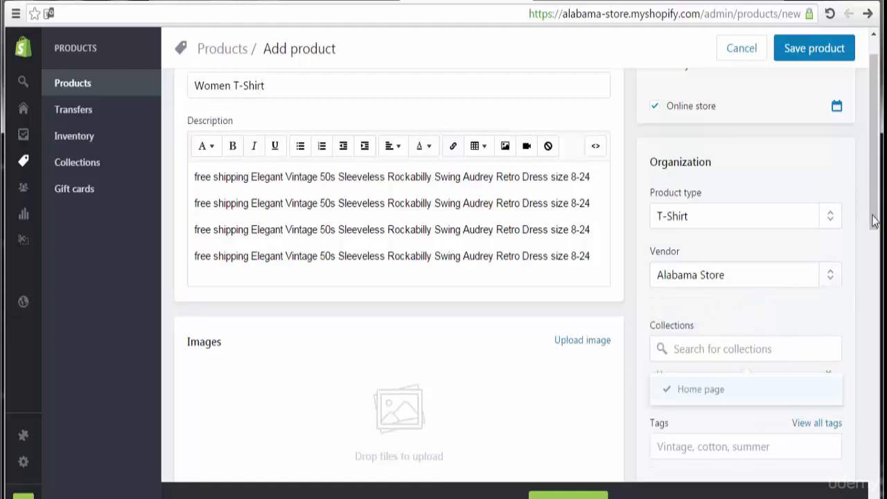
# Step: Tag the product with a new T-Shirt tag and the existing clothes tag
pyautogui.moveTo(876, 202); pyautogui.dragTo(875, 277)
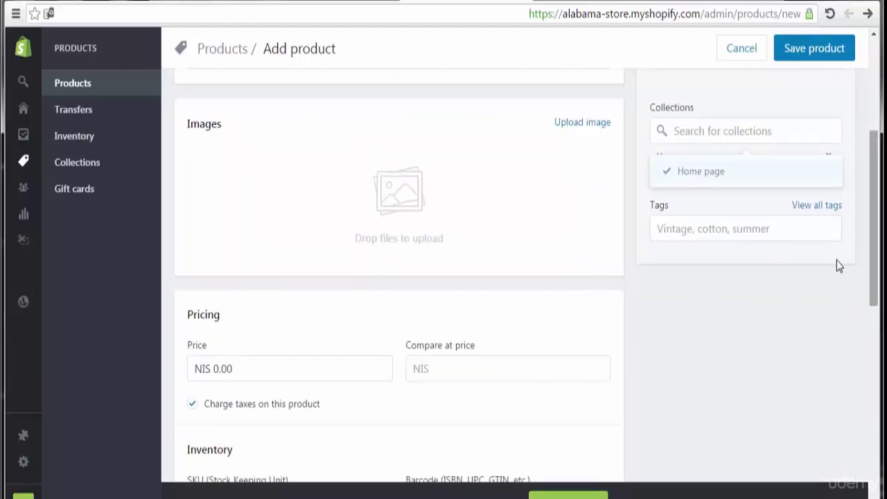
pyautogui.click(809, 237)
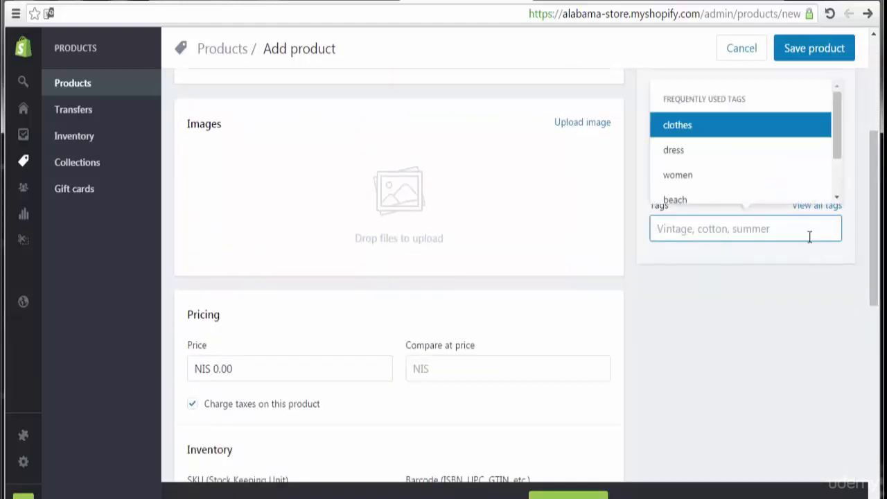
pyautogui.write('T-0')
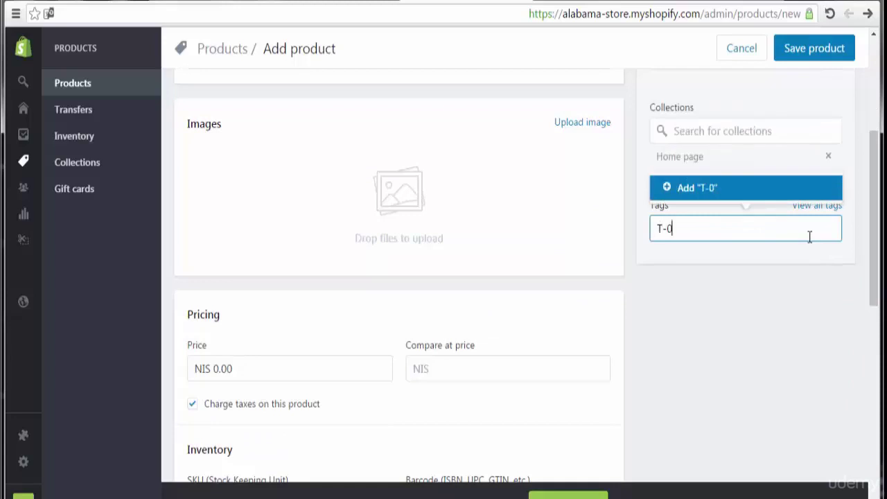
pyautogui.press('BackSpace')
pyautogui.write('Shirt')
pyautogui.press('Return')
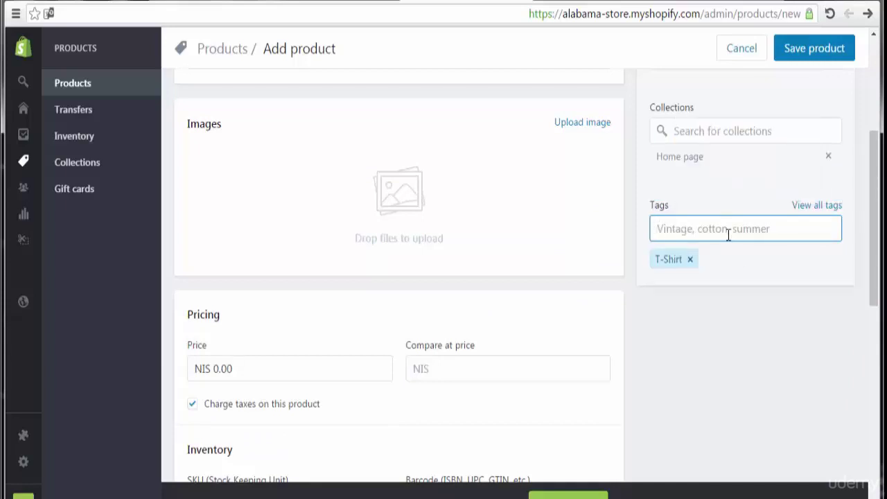
pyautogui.write('clo')
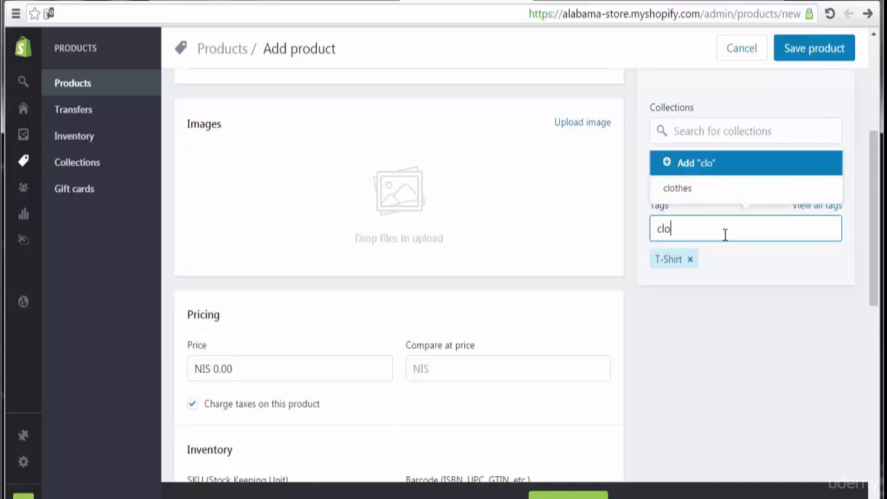
pyautogui.click(709, 189)
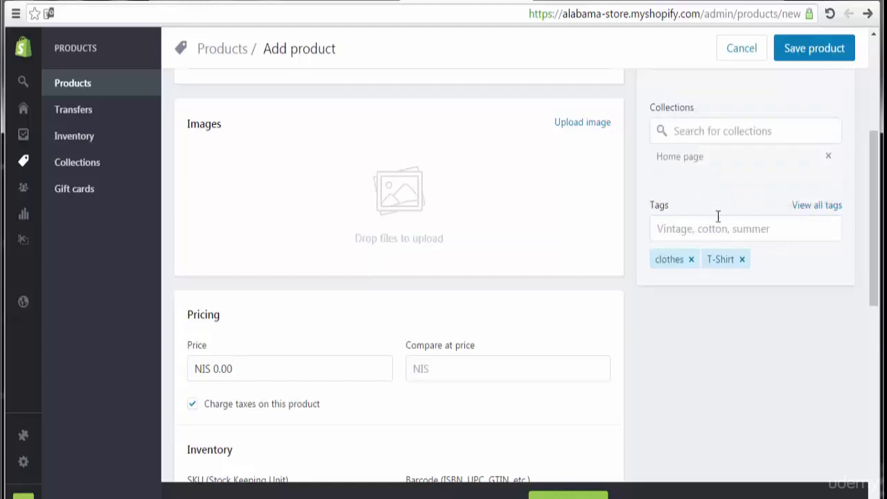
# Step: Add the existing dress and women tags to the product
pyautogui.click(723, 227)
pyautogui.write('dress')
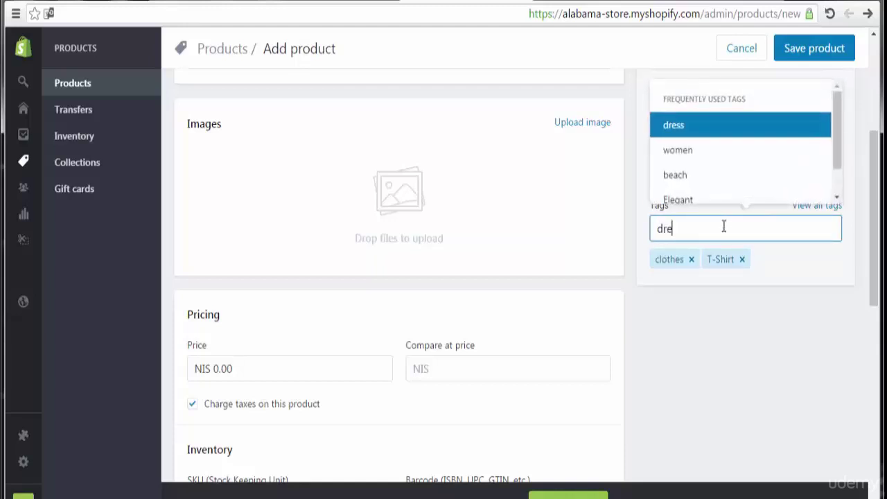
pyautogui.click(714, 195)
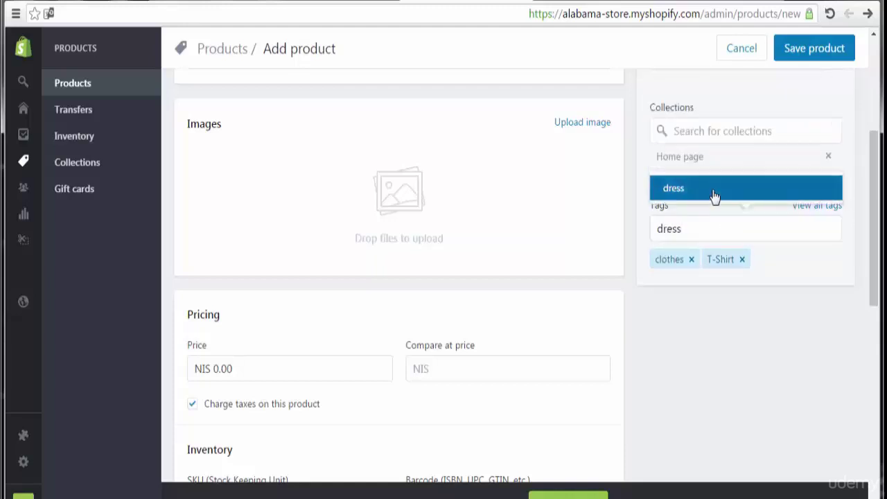
pyautogui.click(734, 229)
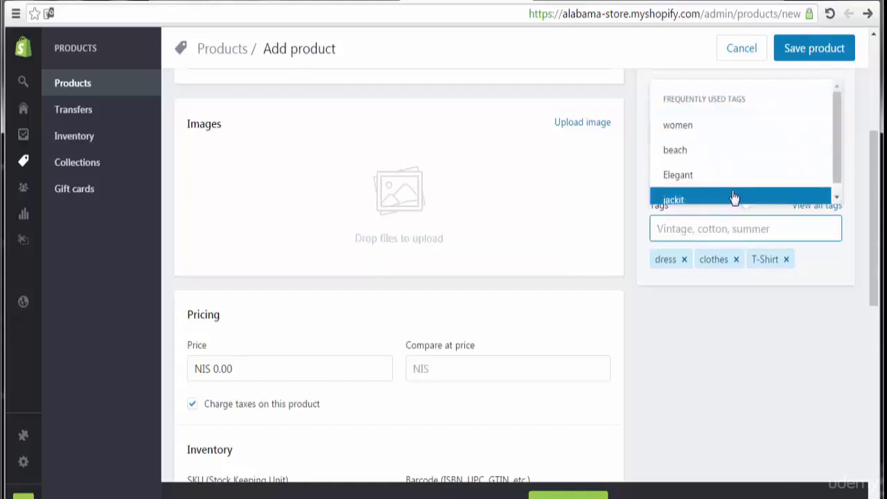
pyautogui.click(734, 129)
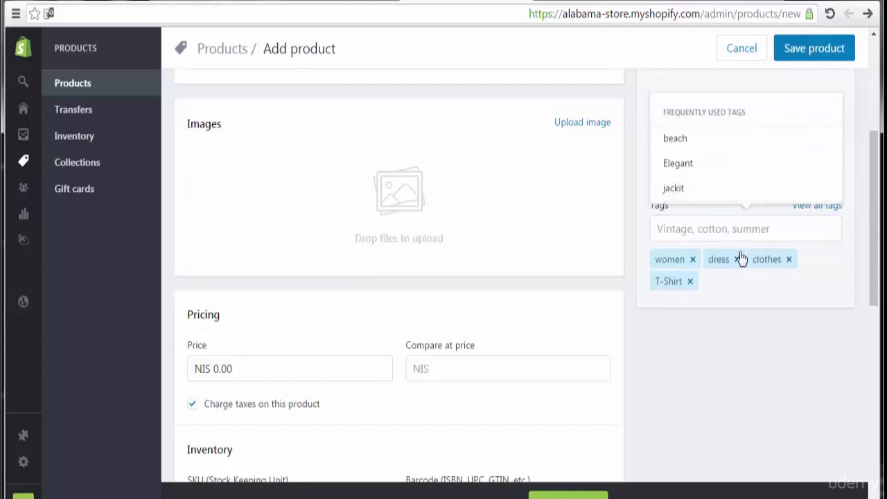
pyautogui.click(741, 314)
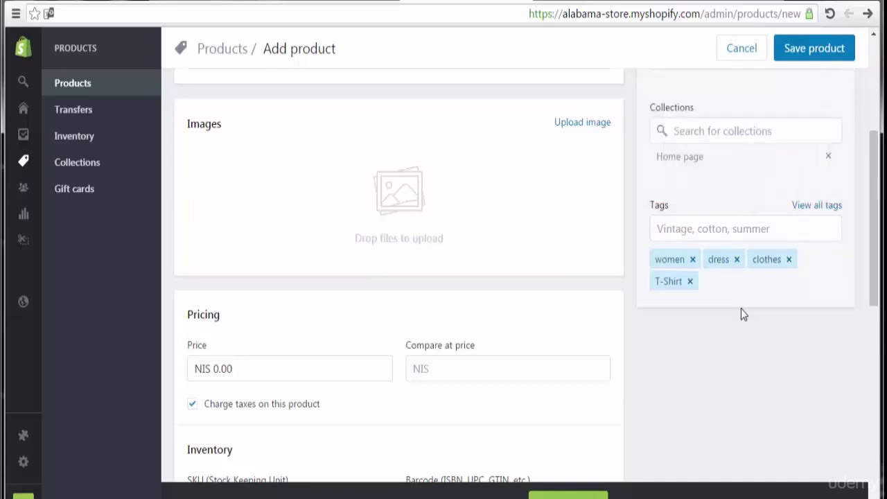
pyautogui.click(596, 133)
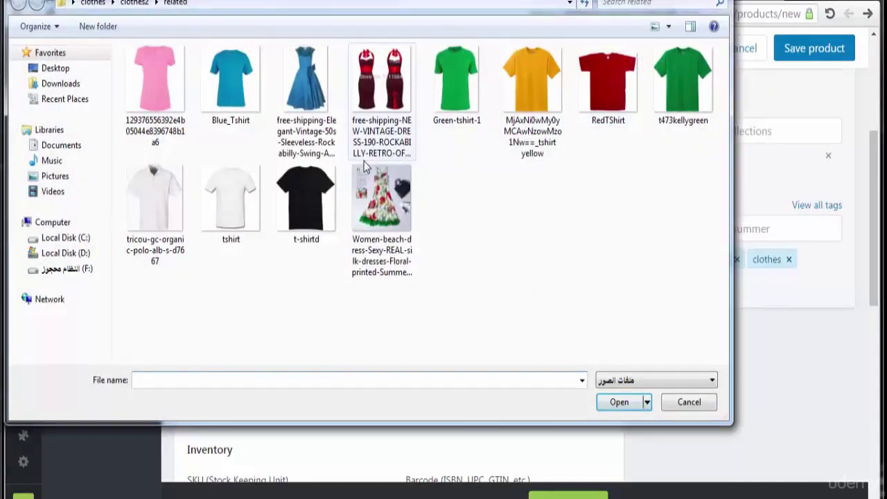
pyautogui.click(154, 83)
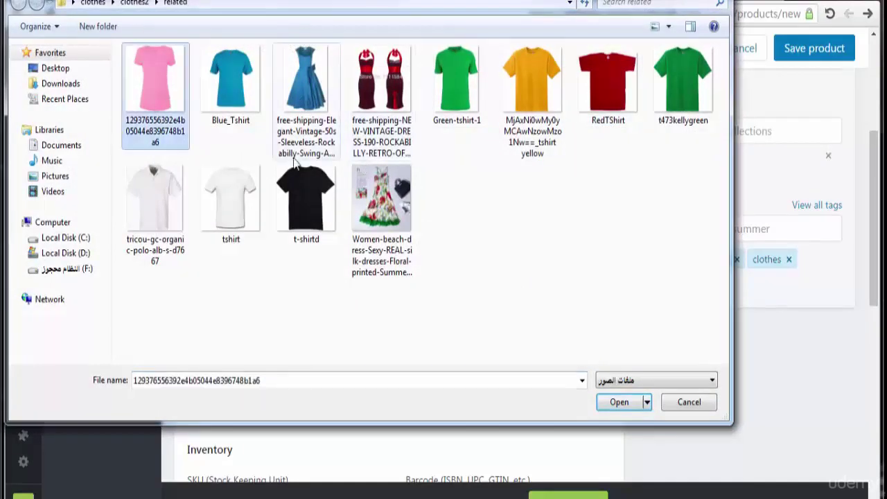
pyautogui.click(619, 402)
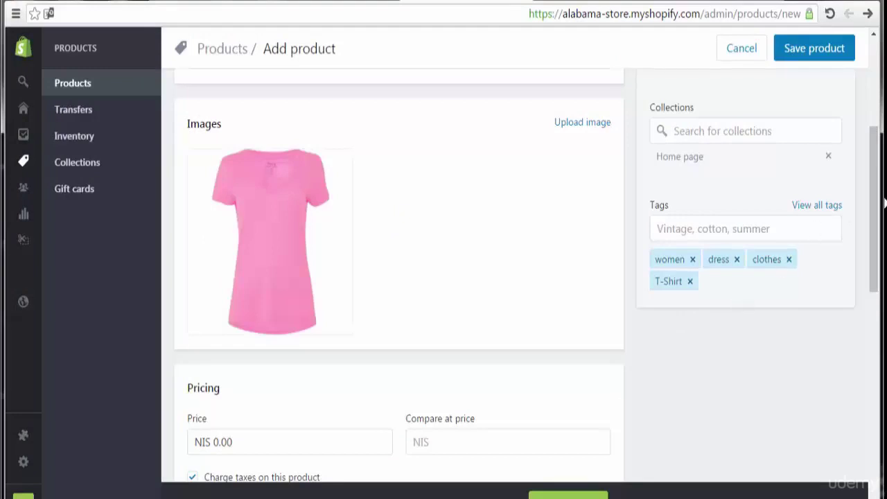
# Step: Set the product's compare-at price to NIS 90 and its price to NIS 70
pyautogui.scroll(-3, 877, 178)
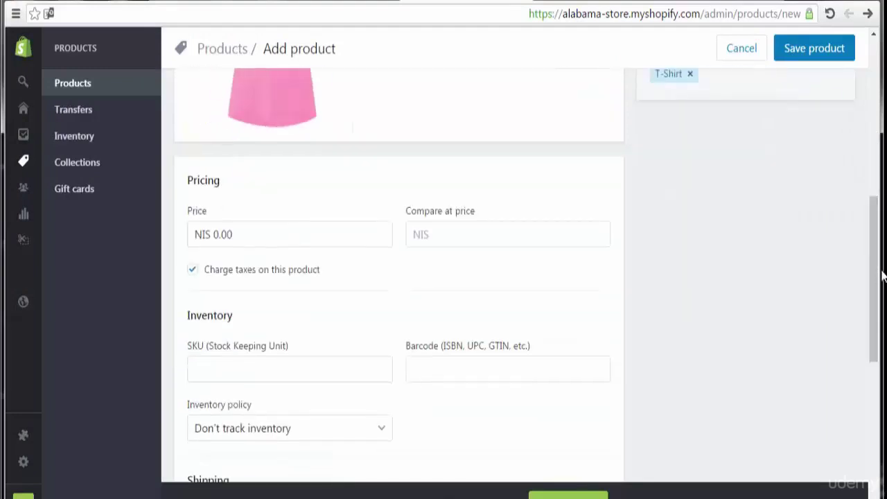
pyautogui.click(461, 233)
pyautogui.write('90')
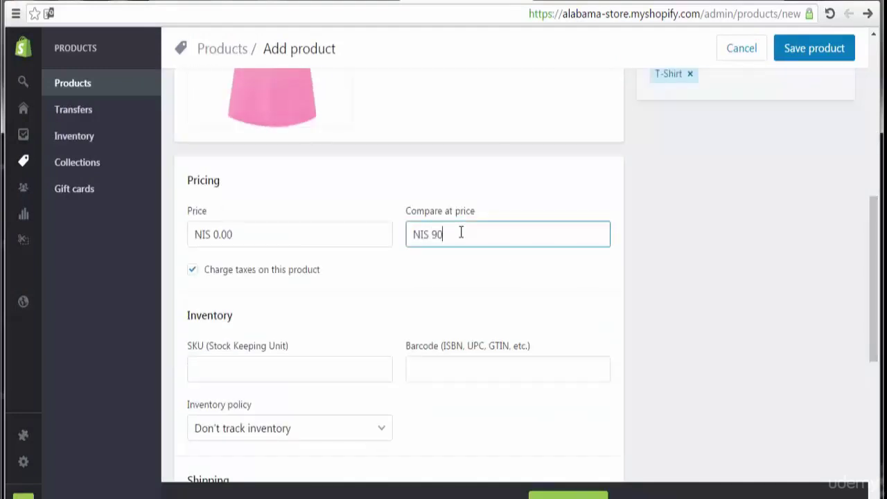
pyautogui.click(273, 237)
pyautogui.doubleClick(275, 237)
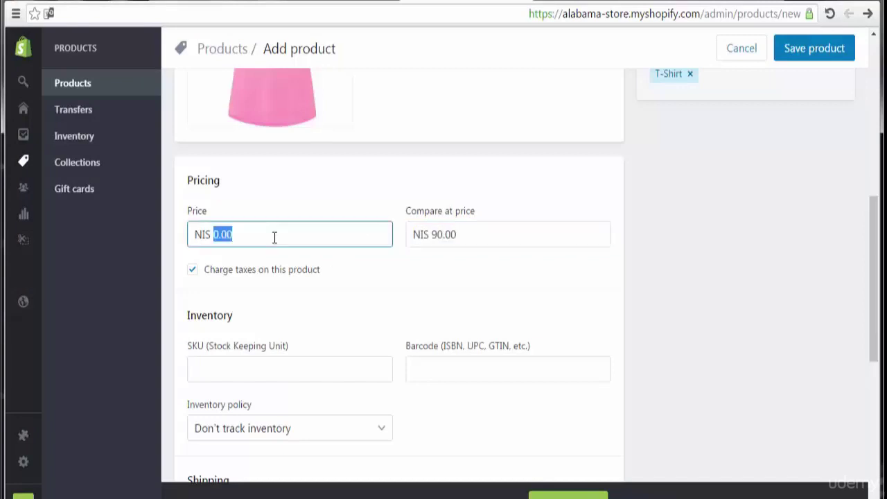
pyautogui.write('70')
# Step: Enter 98898 as the product's SKU and 53454 as its barcode
pyautogui.click(309, 365)
pyautogui.write('98898')
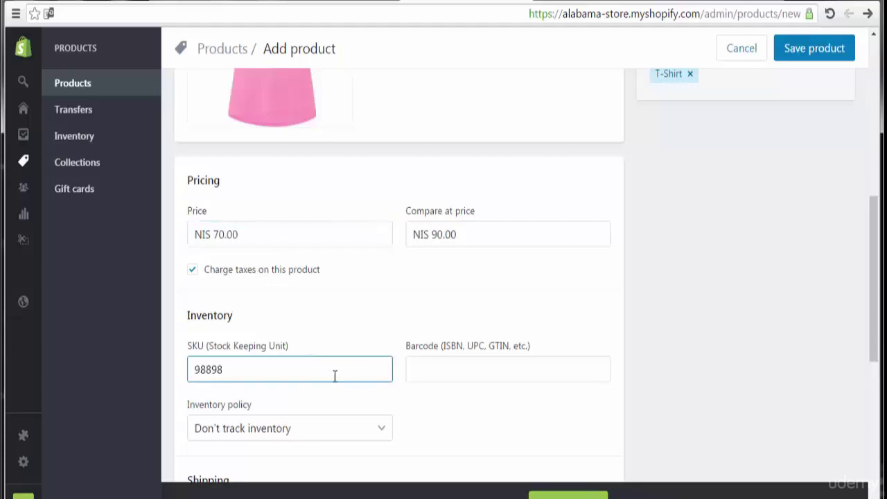
pyautogui.click(450, 370)
pyautogui.write('53454')
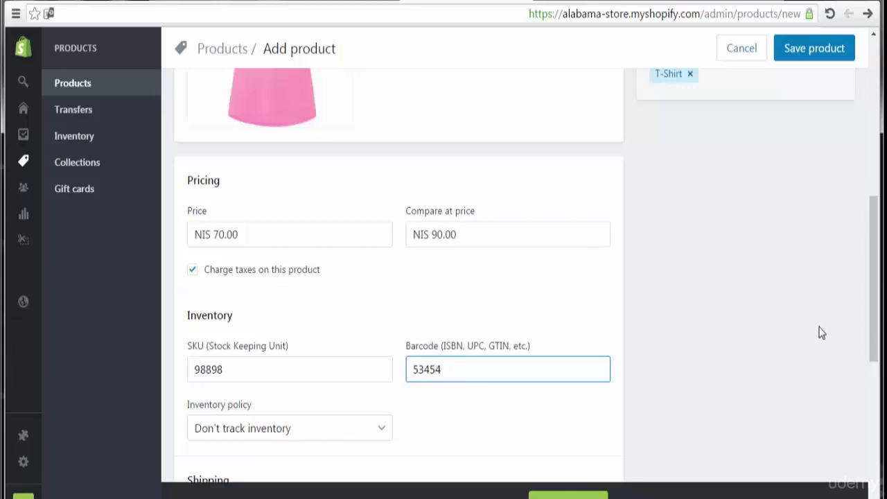
# Step: Have Shopify track this product's inventory with a quantity of 20000
pyautogui.scroll(-2, 875, 391)
pyautogui.scroll(-2, 875, 391)
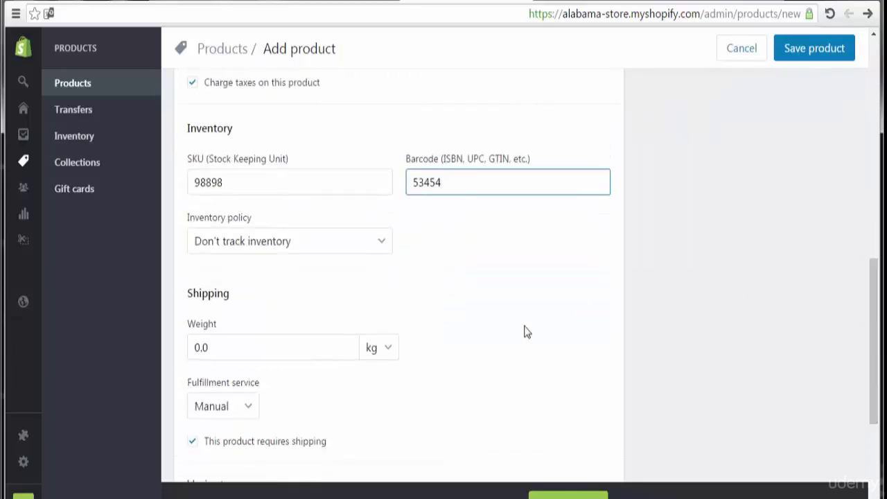
pyautogui.click(352, 241)
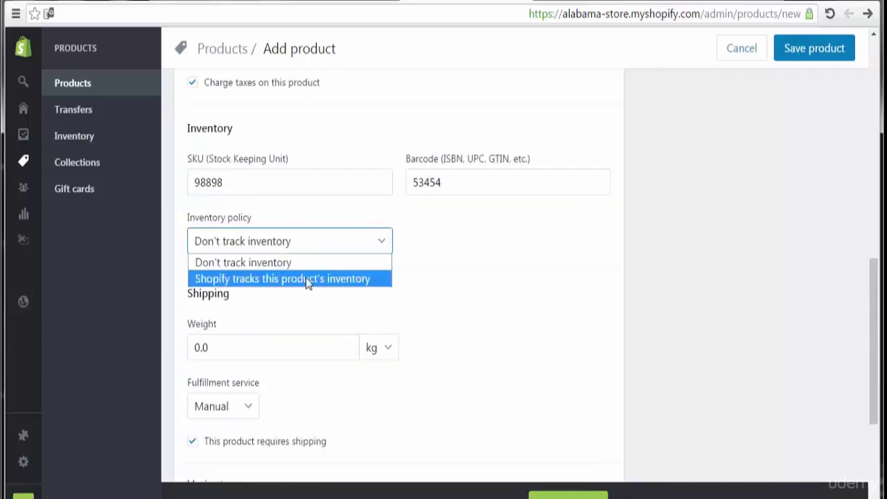
pyautogui.click(306, 278)
pyautogui.doubleClick(433, 244)
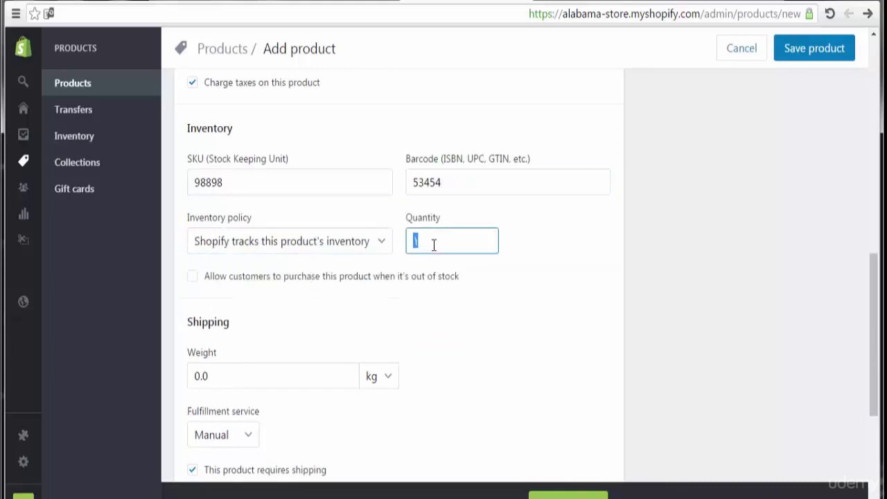
pyautogui.write('20000')
# Step: Set the shipping weight to 0.10 kg and save the new product
pyautogui.click(311, 375)
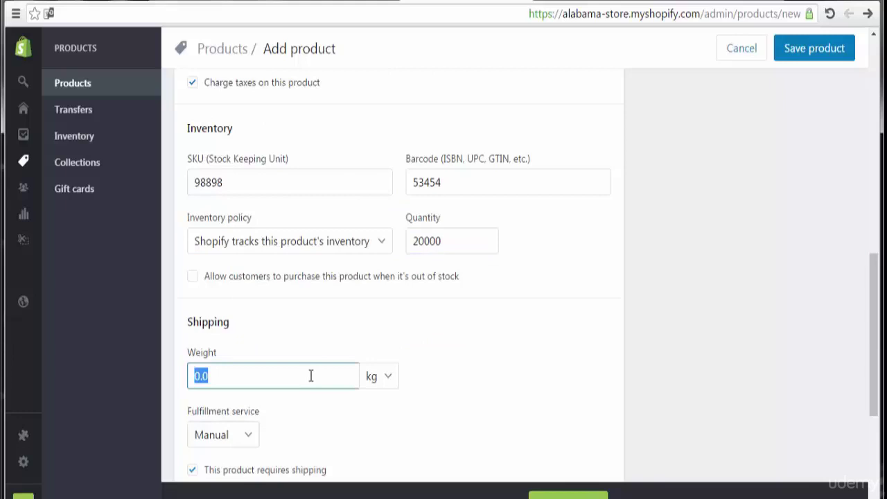
pyautogui.press('BackSpace')
pyautogui.write('0.10')
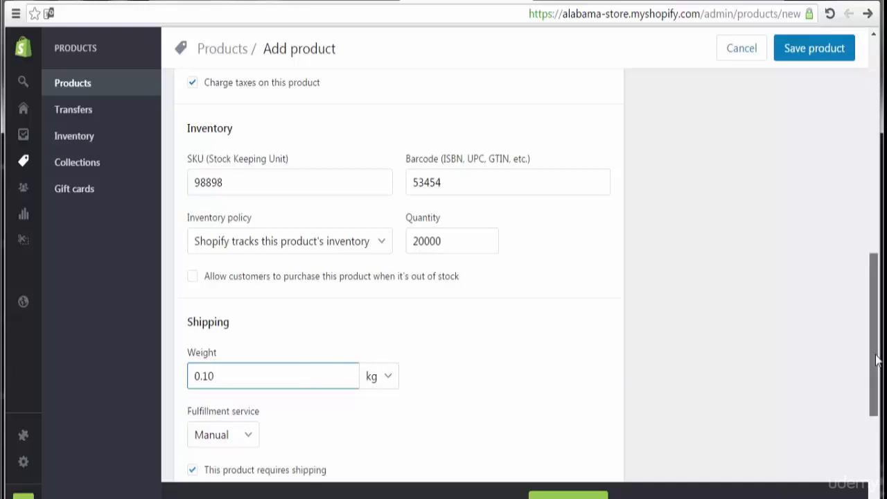
pyautogui.moveTo(873, 353); pyautogui.dragTo(872, 459)
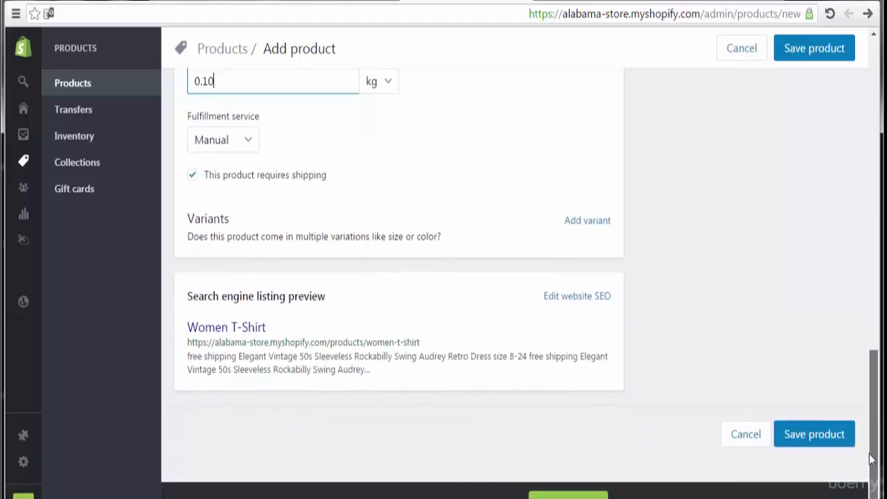
pyautogui.click(829, 444)
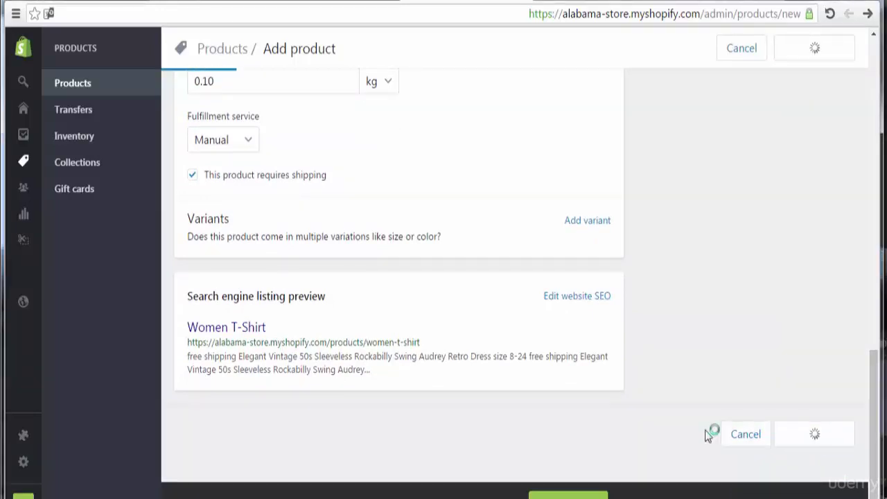
pyautogui.click(495, 478)
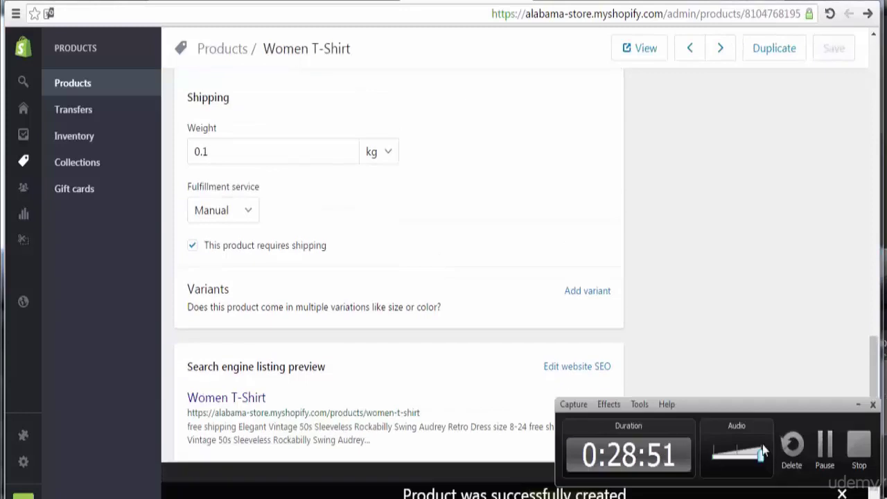
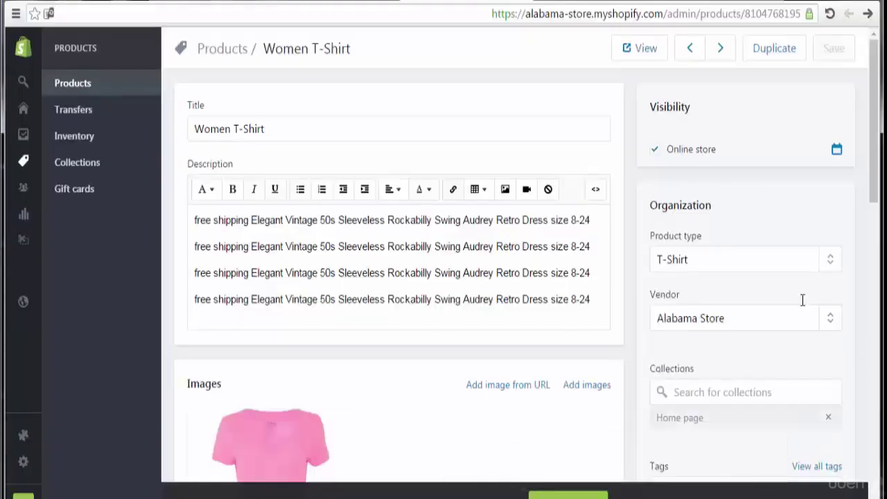
# Step: Change the saved product's stock quantity to 2000
pyautogui.moveTo(874, 147); pyautogui.dragTo(881, 385)
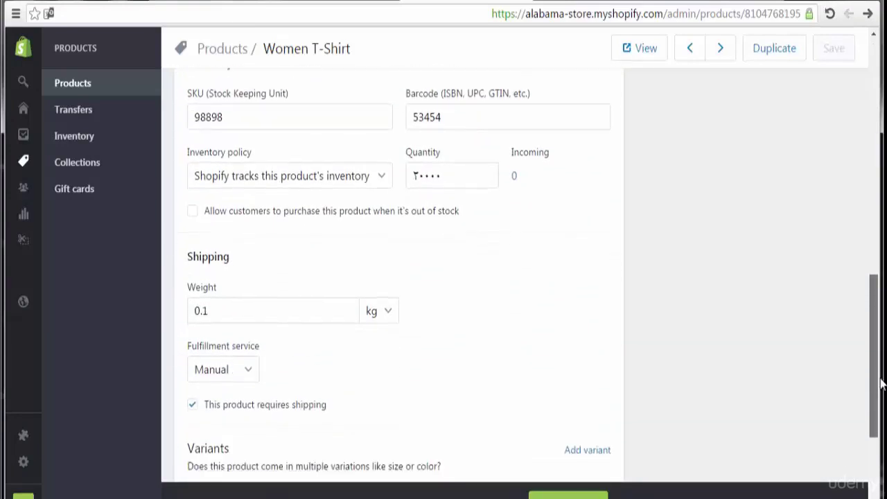
pyautogui.click(417, 175)
pyautogui.click(415, 176)
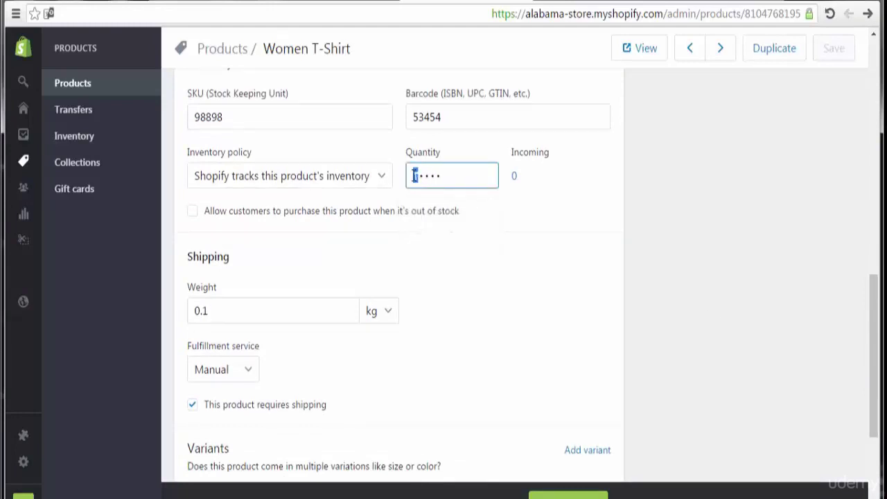
pyautogui.moveTo(425, 175); pyautogui.dragTo(414, 175)
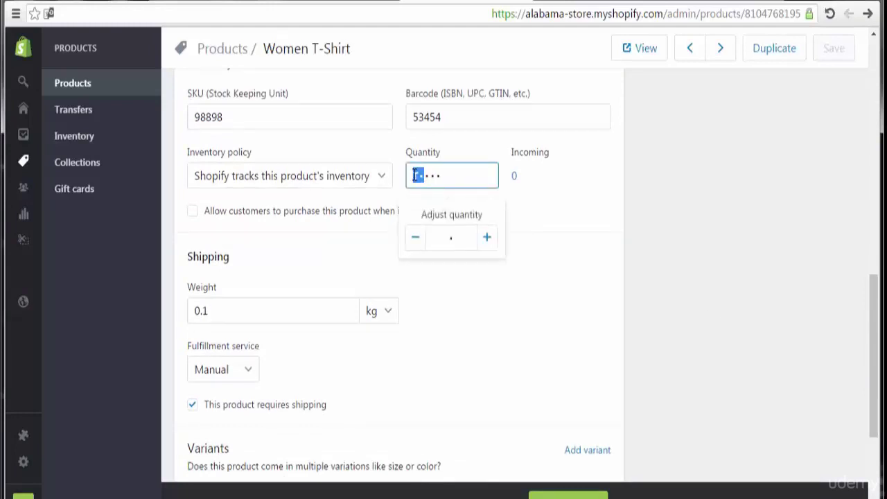
pyautogui.write('٢')
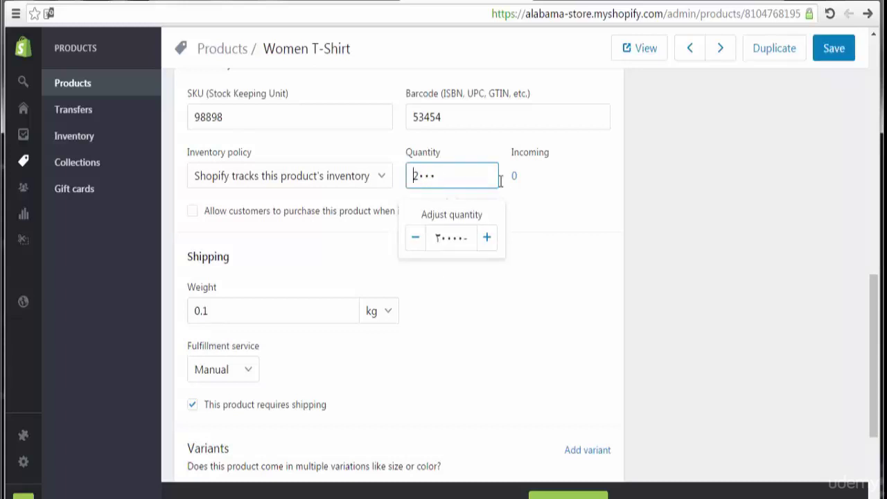
pyautogui.click(558, 182)
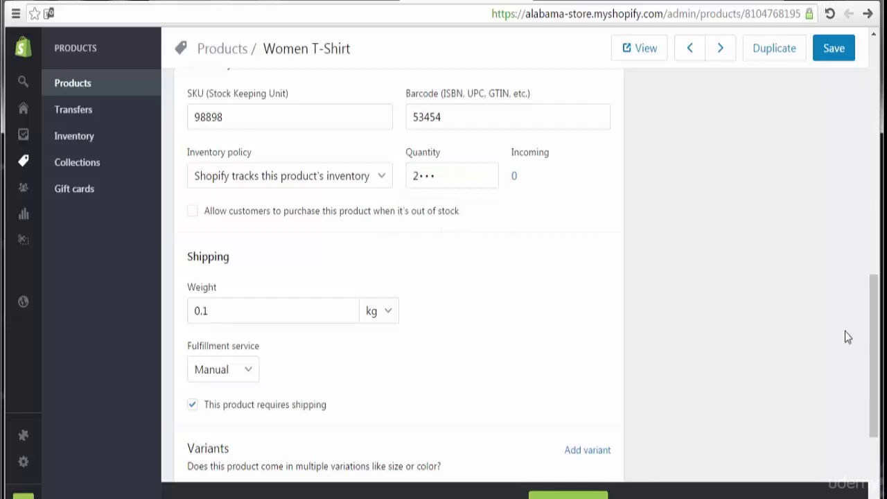
pyautogui.moveTo(873, 358); pyautogui.dragTo(880, 150)
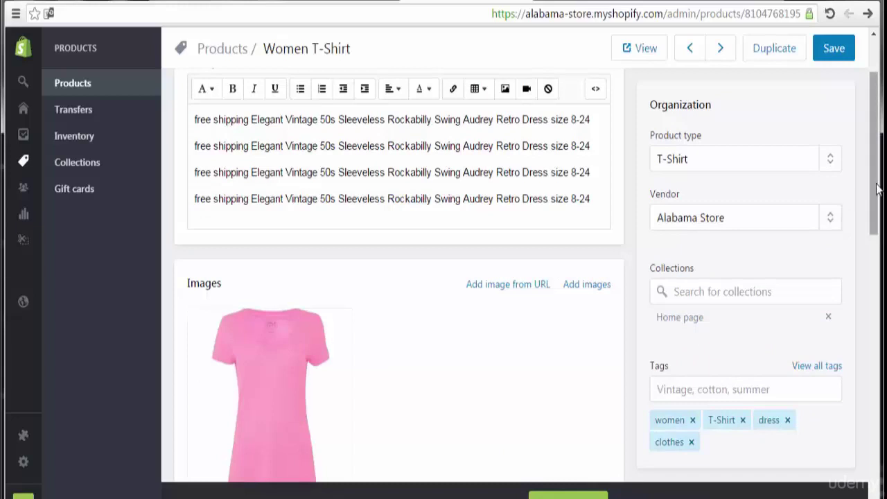
pyautogui.moveTo(875, 199); pyautogui.dragTo(871, 122)
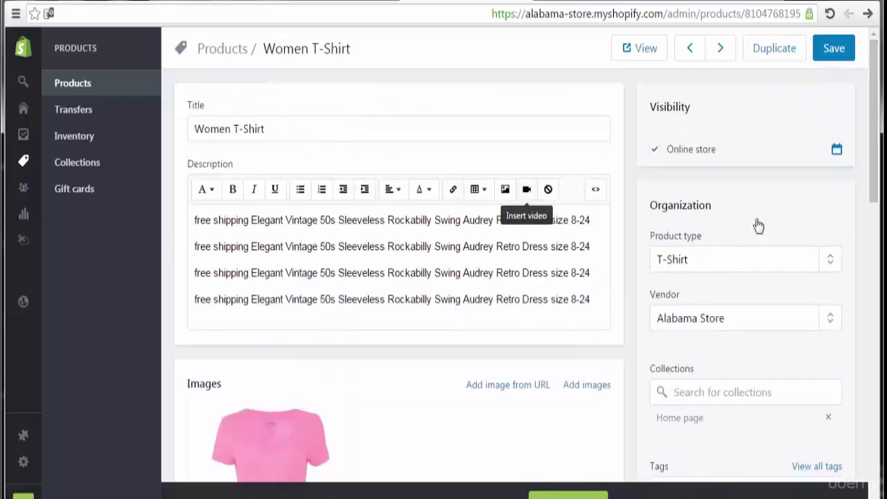
# Step: Try to save the Women T-Shirt product with its adjusted stock quantity
pyautogui.moveTo(875, 182); pyautogui.dragTo(875, 211)
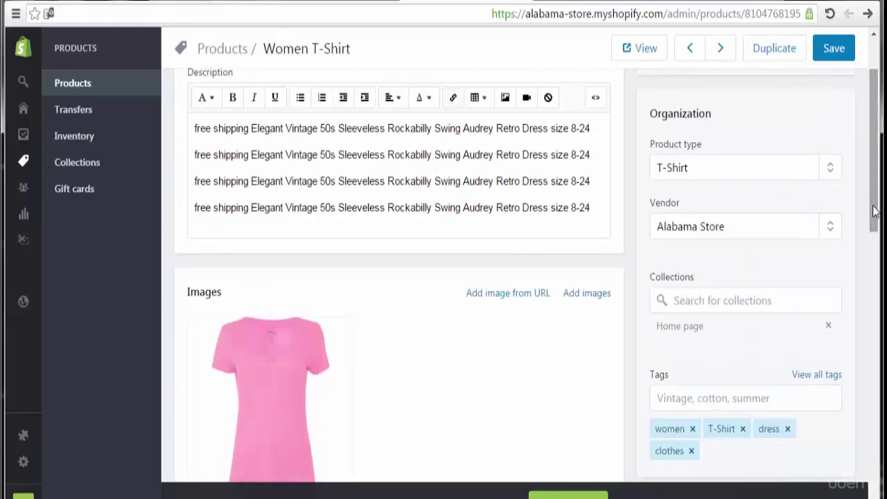
pyautogui.click(834, 48)
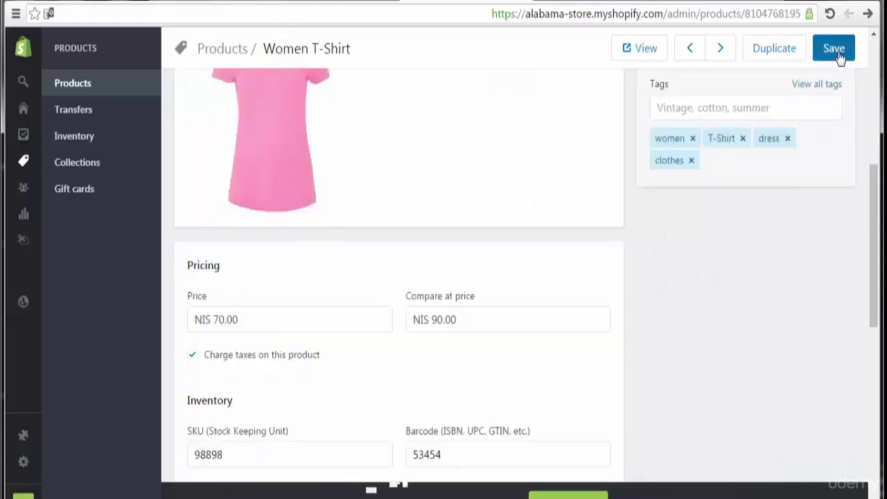
# Step: Switch to the Alabama Store storefront and look through the home page's featured items
pyautogui.click(375, 2)
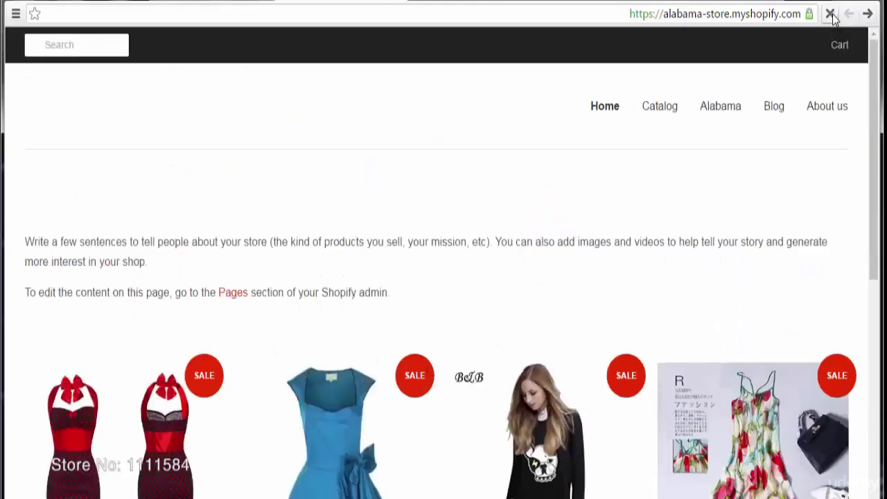
pyautogui.scroll(-2, 865, 80)
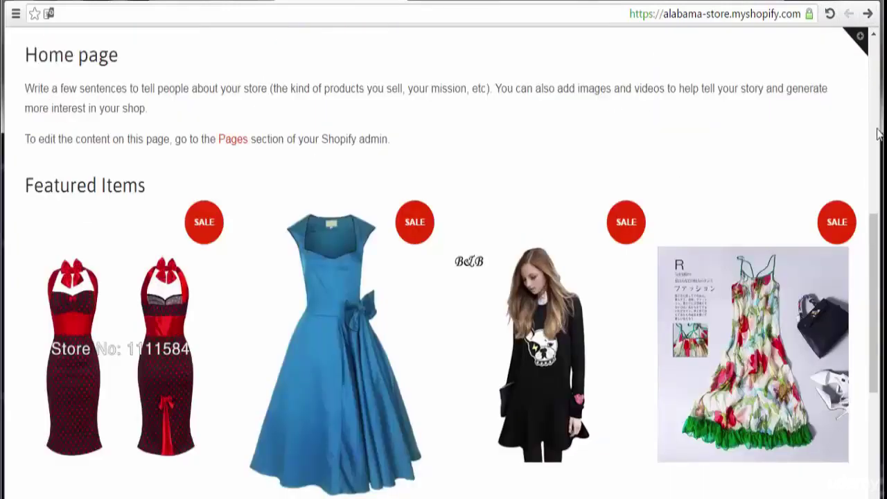
pyautogui.moveTo(877, 226); pyautogui.dragTo(885, 303)
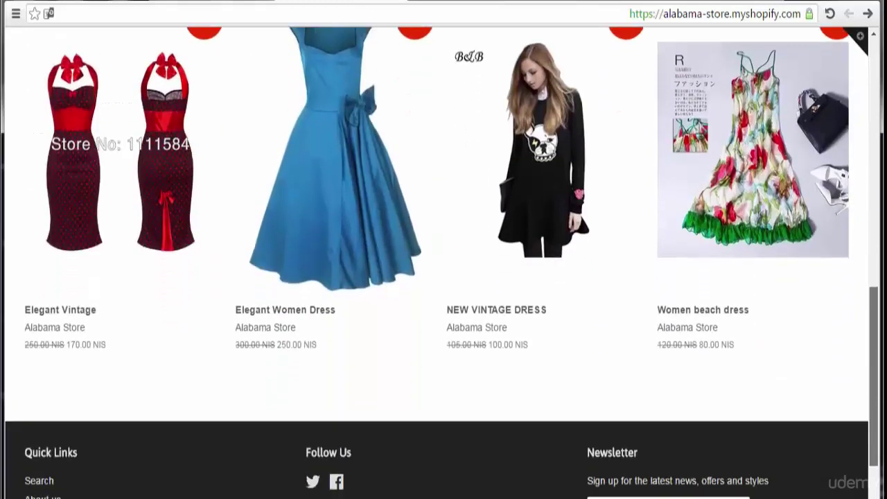
pyautogui.scroll(3, 444, 249)
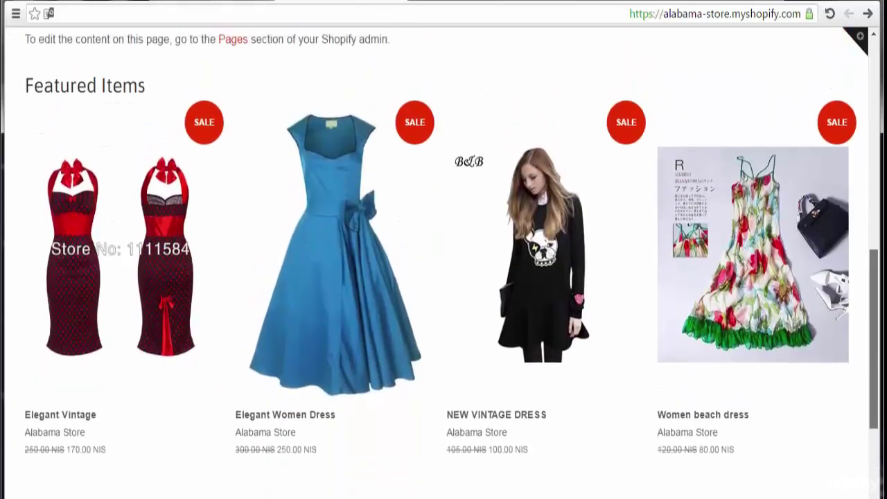
pyautogui.scroll(6, 882, 100)
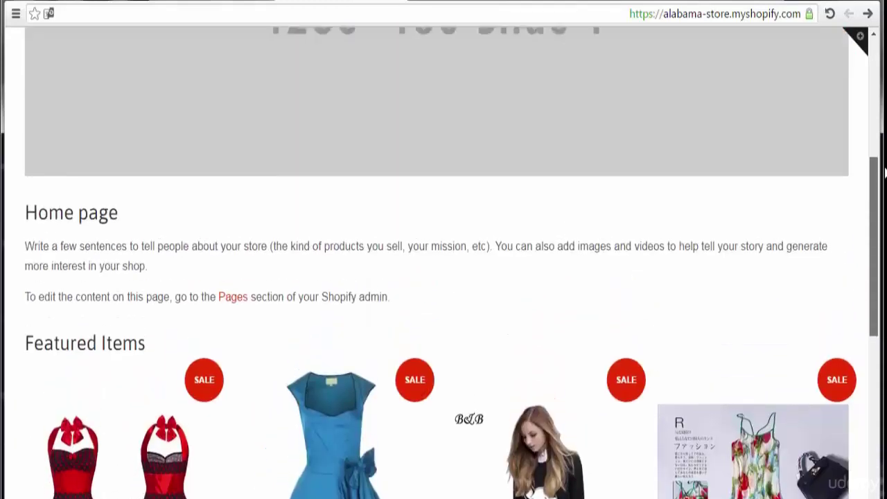
pyautogui.scroll(3, 882, 101)
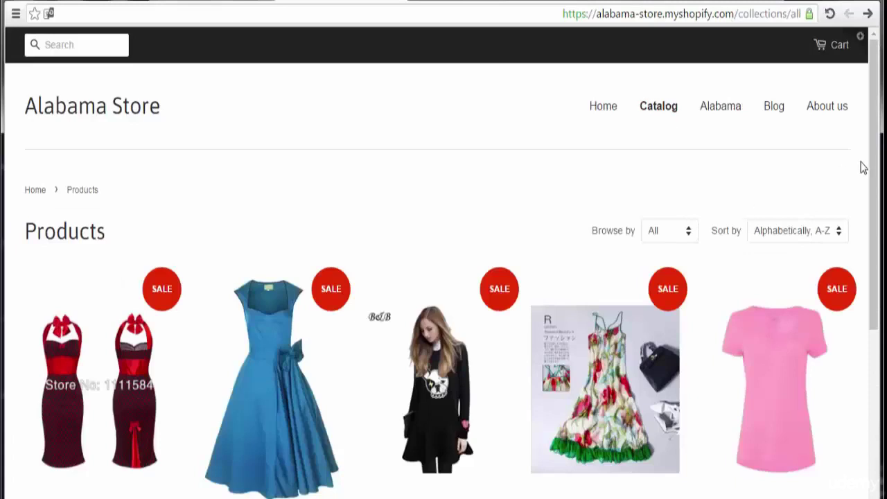
# Step: Find Women T-Shirt in the store catalog and review its product page down to the sharing options
pyautogui.moveTo(870, 162); pyautogui.dragTo(877, 267)
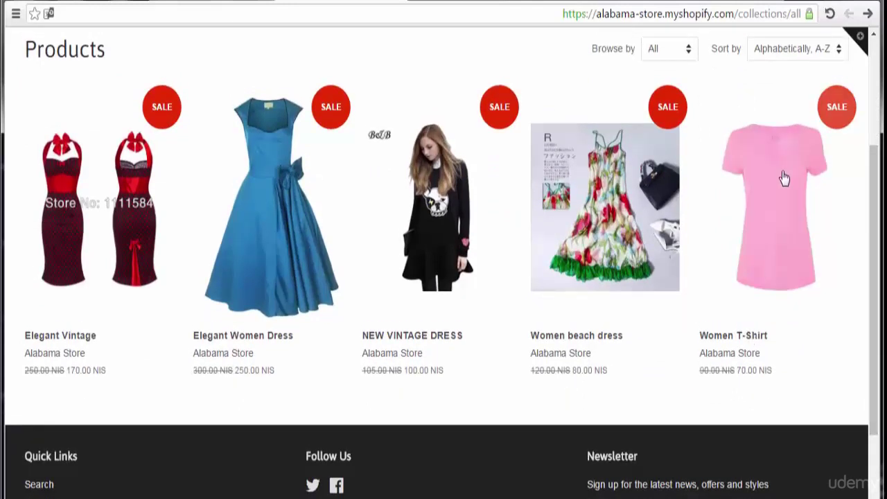
pyautogui.click(776, 223)
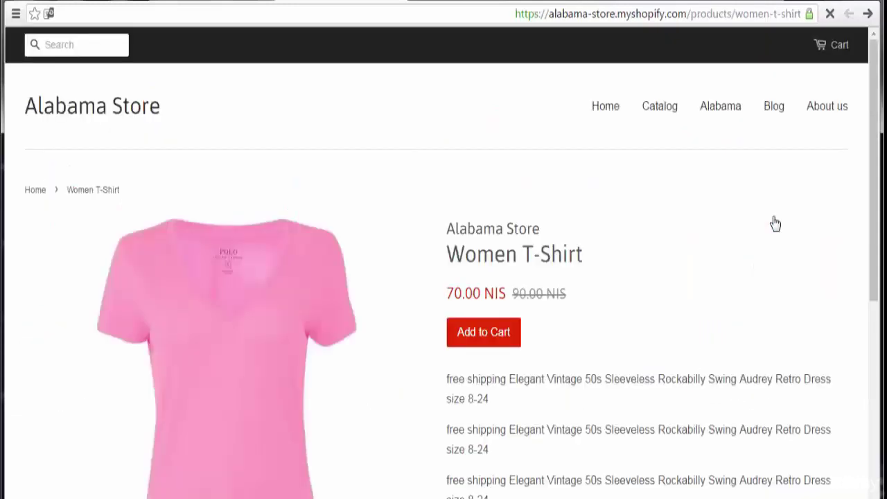
pyautogui.moveTo(871, 182); pyautogui.dragTo(870, 352)
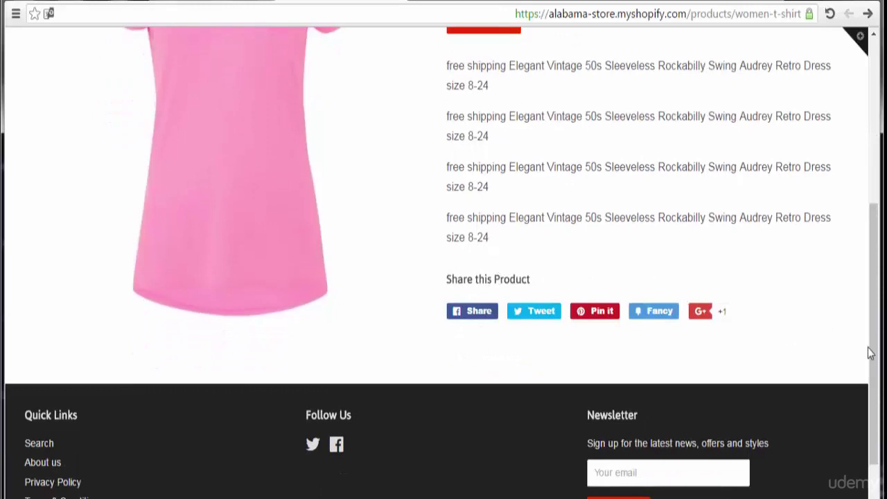
pyautogui.moveTo(871, 337); pyautogui.dragTo(855, 172)
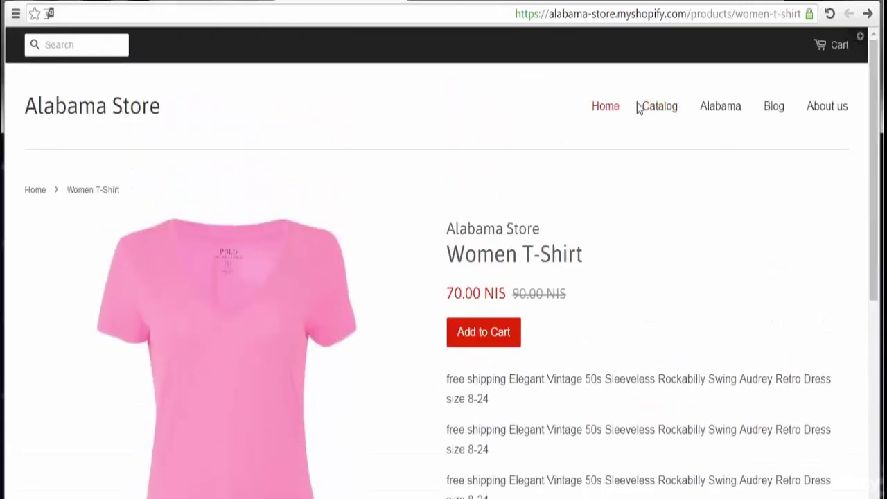
# Step: Return to the store catalog and view the available product sorting options
pyautogui.click(661, 110)
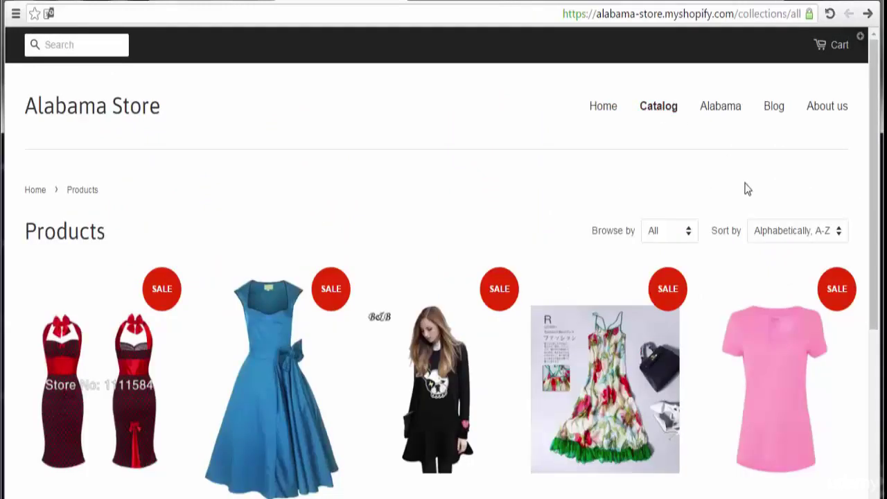
pyautogui.click(840, 236)
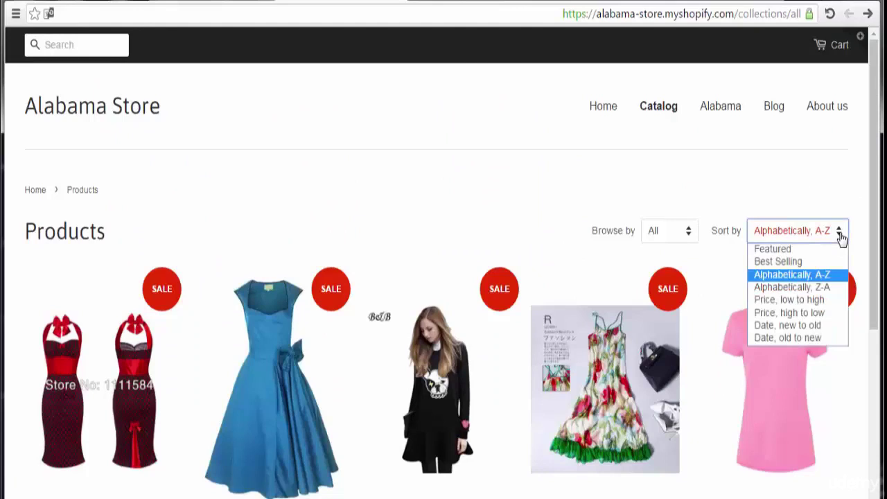
pyautogui.click(840, 235)
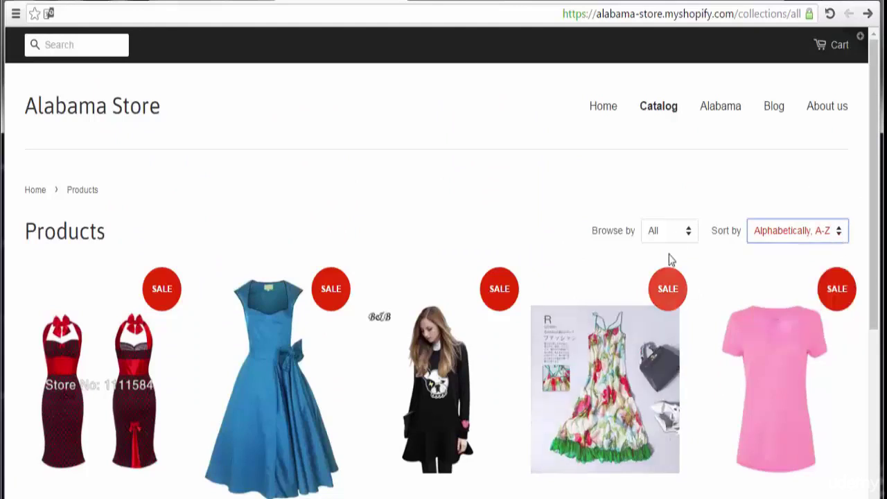
# Step: Filter the catalog by the tags beach, clothes, dress and Elegant in turn
pyautogui.click(691, 237)
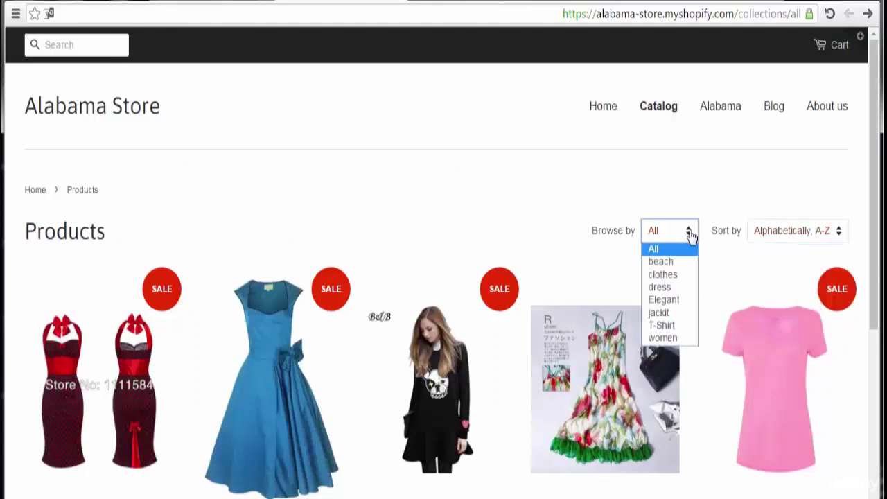
pyautogui.click(673, 261)
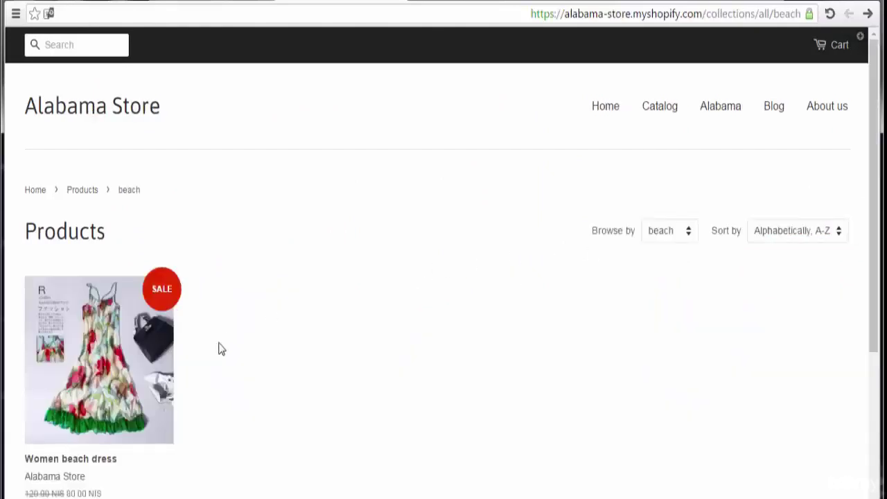
pyautogui.click(683, 235)
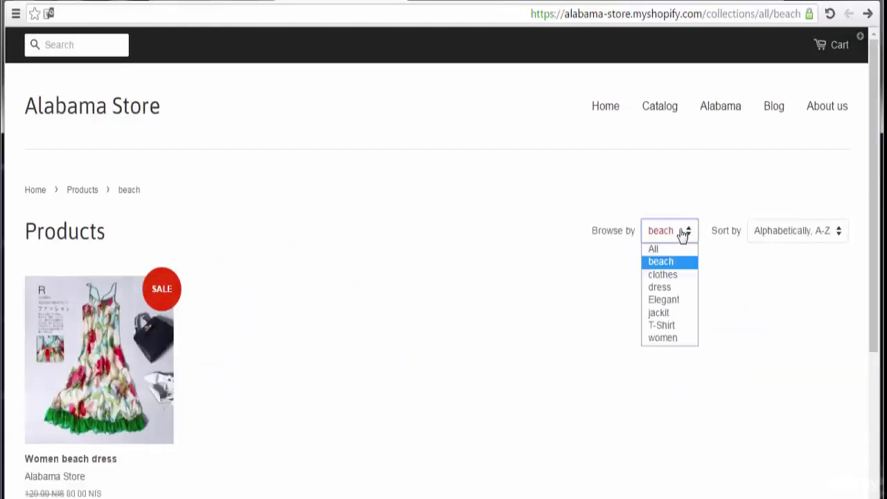
pyautogui.click(676, 275)
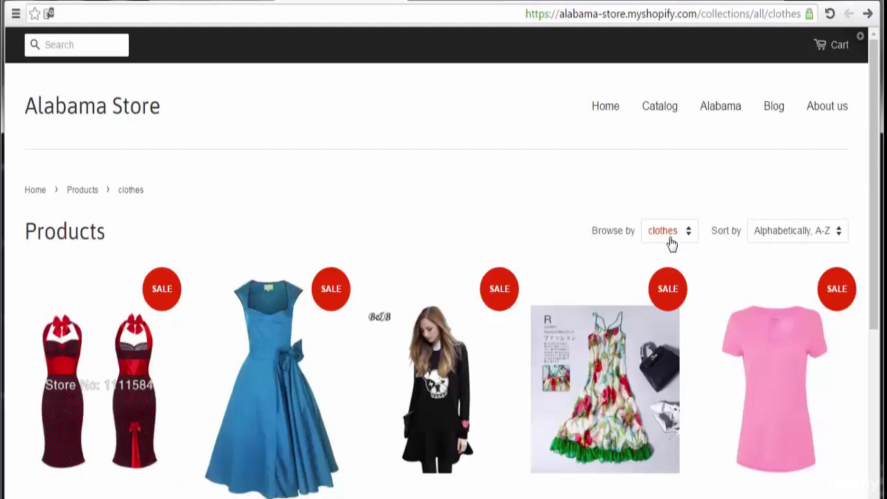
pyautogui.click(671, 242)
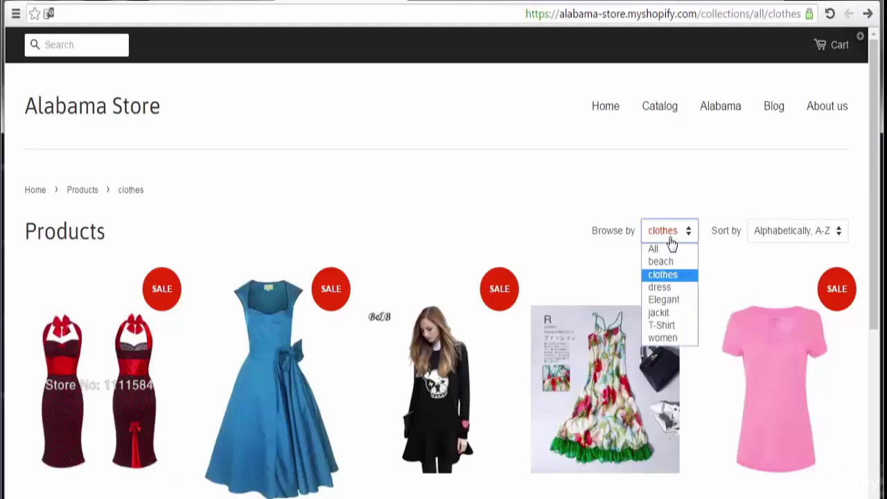
pyautogui.click(678, 293)
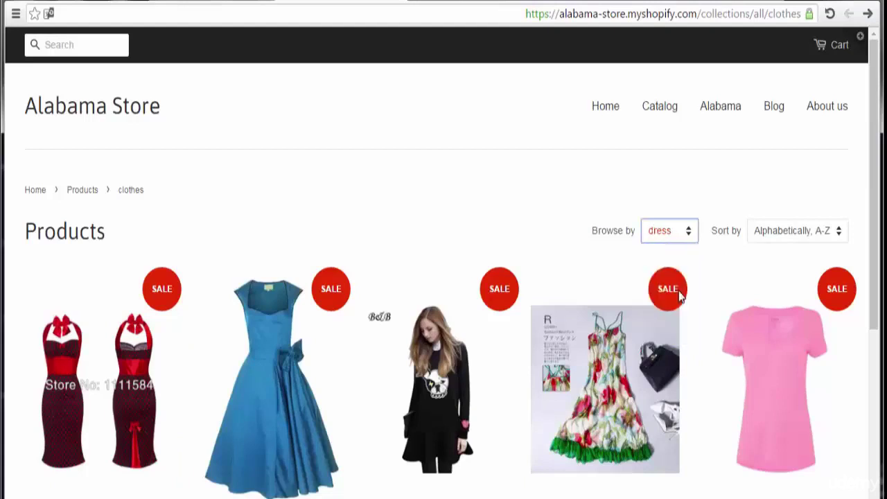
pyautogui.click(675, 237)
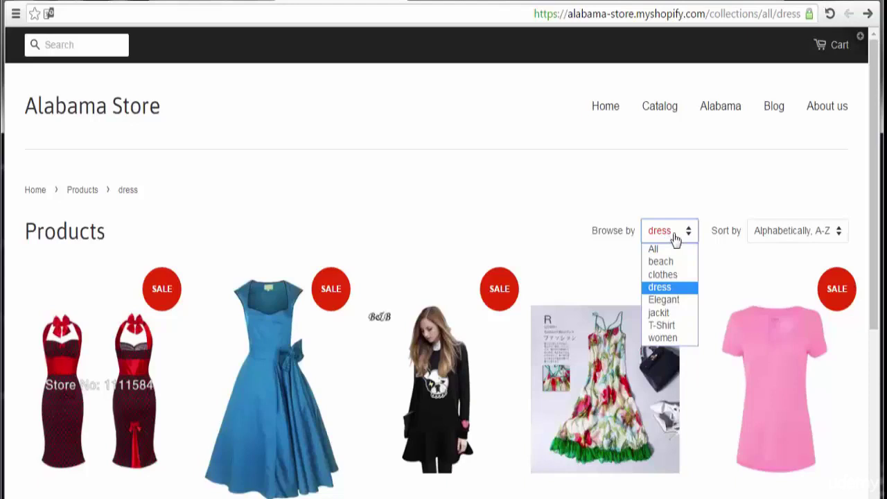
pyautogui.click(680, 300)
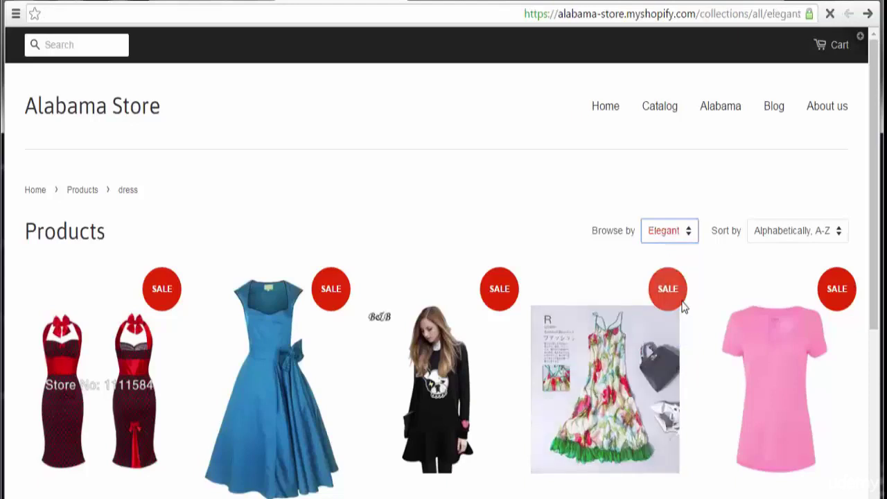
# Step: Filter the catalog by the tags jackit, T-Shirt and women in turn
pyautogui.click(682, 241)
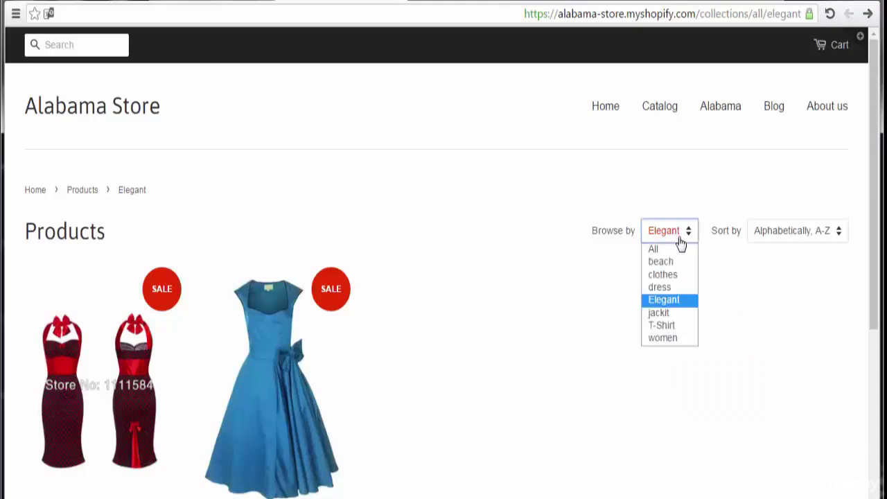
pyautogui.click(674, 315)
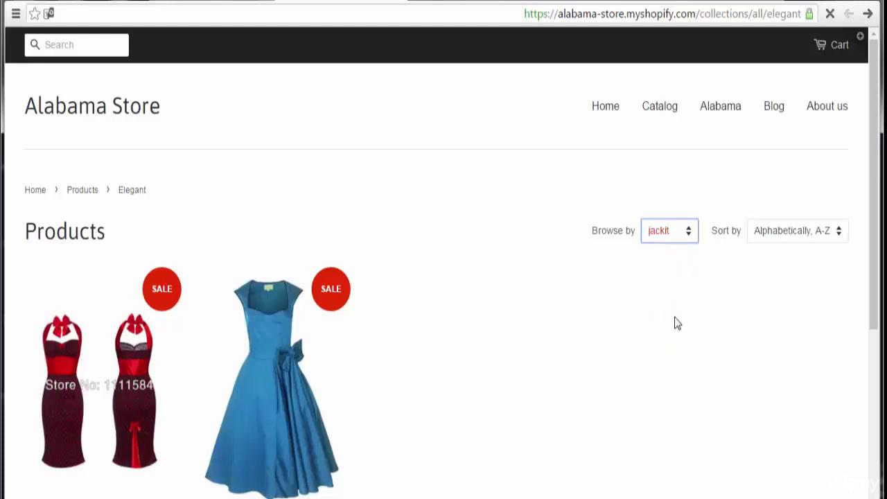
pyautogui.click(671, 246)
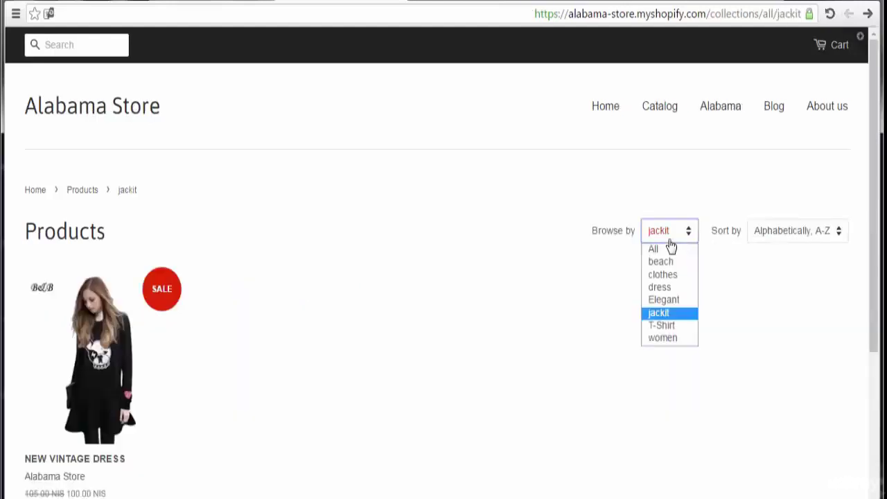
pyautogui.click(669, 325)
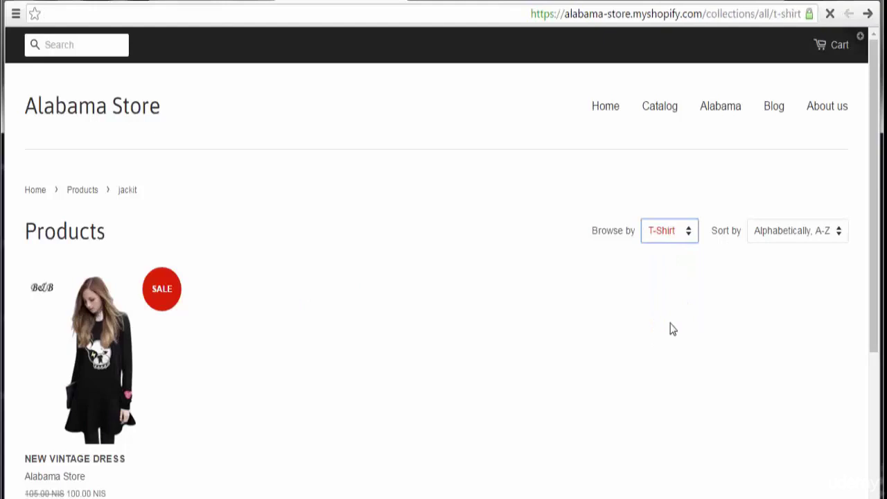
pyautogui.click(674, 239)
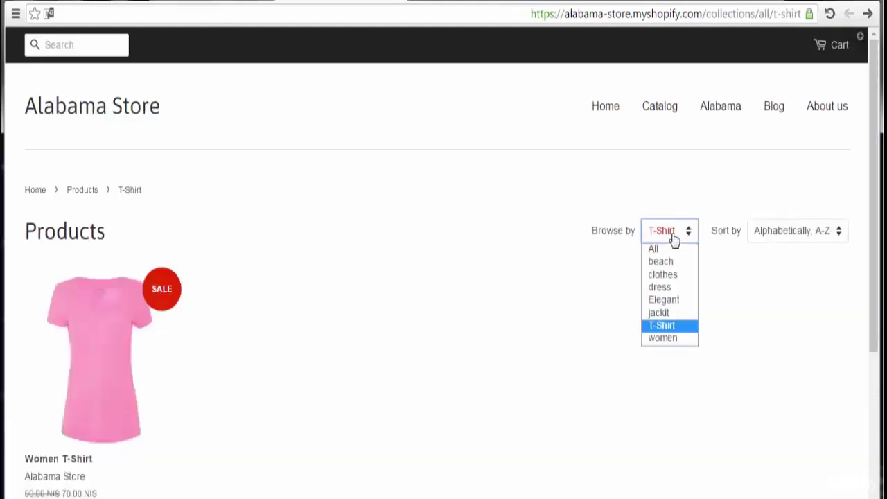
pyautogui.click(672, 339)
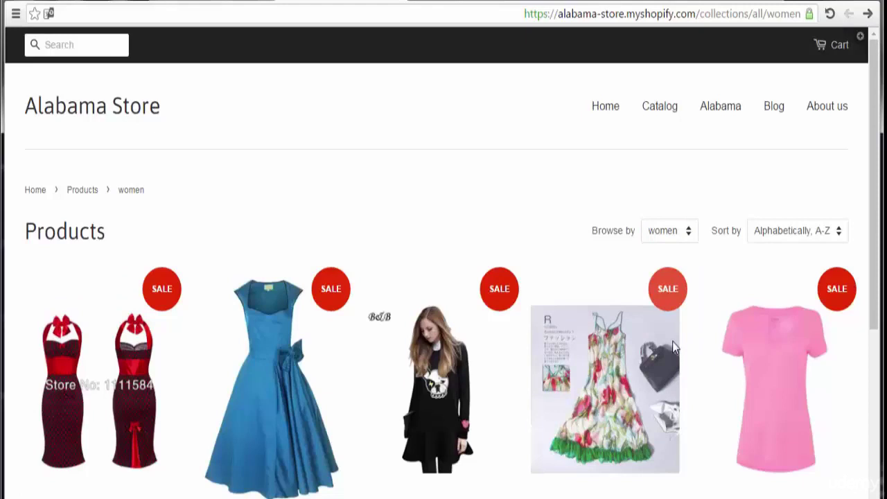
# Step: Leave the storefront for the Women T-Shirt product in the admin and try to save it again
pyautogui.click(605, 106)
pyautogui.hotkey('ctrl', 'w')
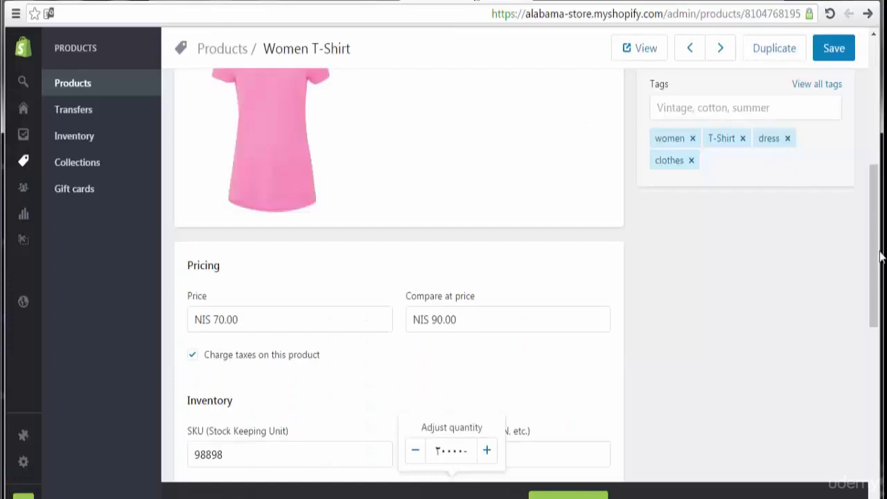
pyautogui.moveTo(881, 256); pyautogui.dragTo(877, 123)
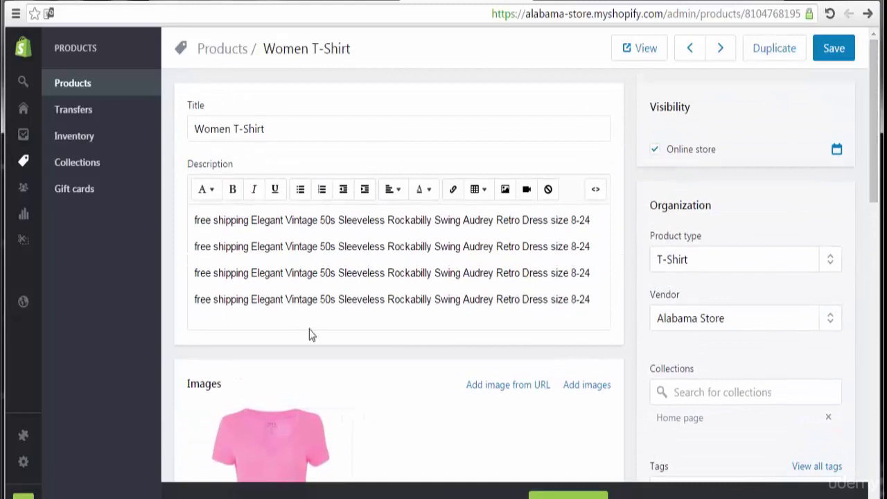
pyautogui.moveTo(232, 128); pyautogui.dragTo(273, 139)
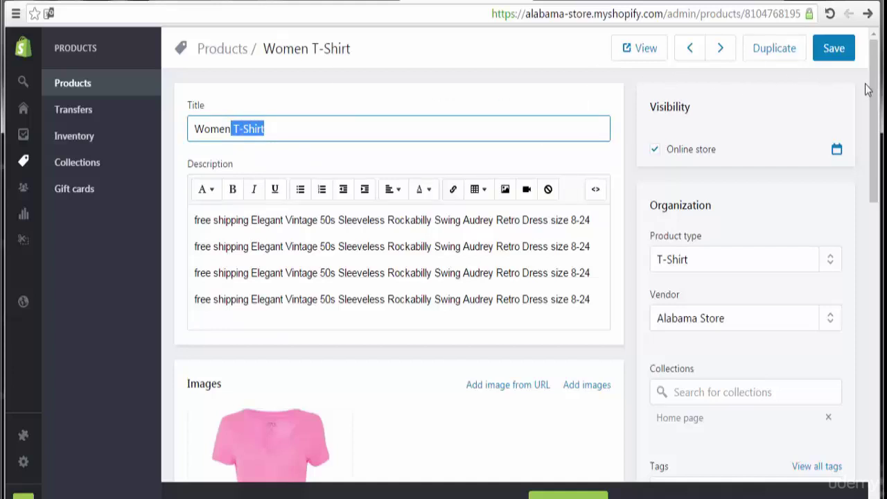
pyautogui.click(836, 53)
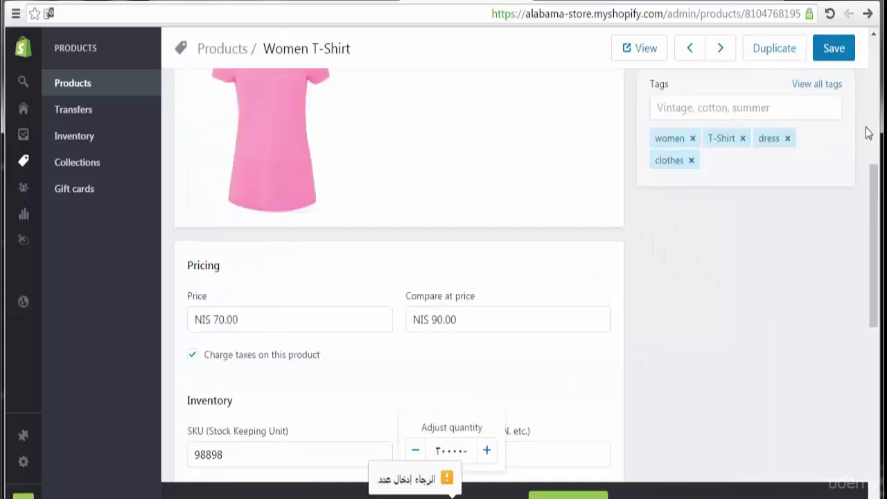
# Step: Review the Women T-Shirt product's details through the whole page and retry saving it
pyautogui.moveTo(876, 192); pyautogui.dragTo(875, 40)
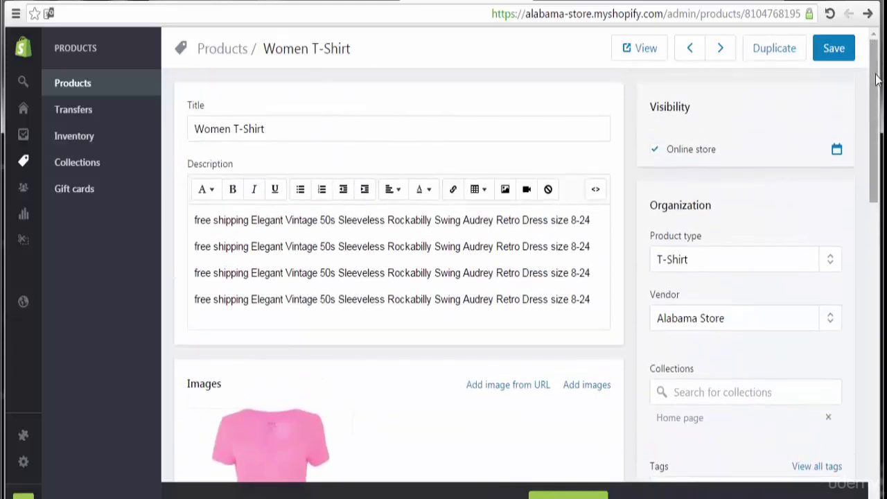
pyautogui.moveTo(875, 86); pyautogui.dragTo(875, 398)
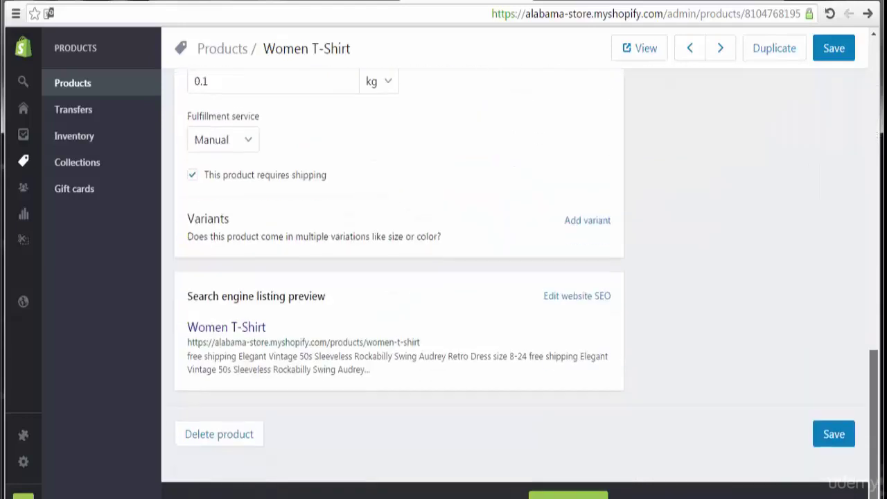
pyautogui.click(839, 437)
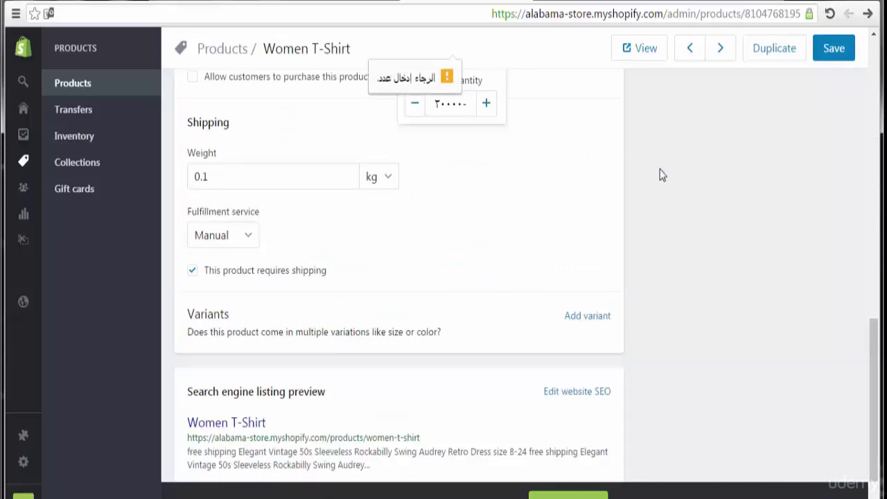
# Step: Set the Women T-Shirt's inventory quantity to 2999 and save the product
pyautogui.scroll(1, 875, 281)
pyautogui.scroll(3, 875, 280)
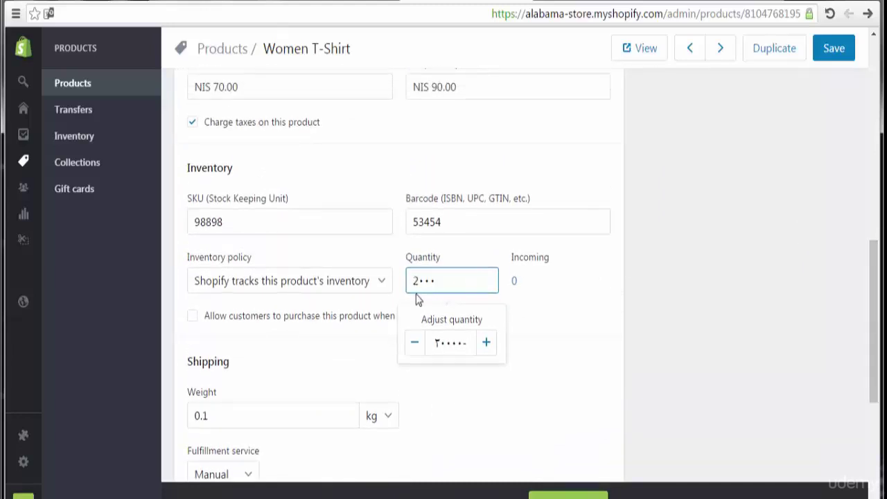
pyautogui.moveTo(419, 281); pyautogui.dragTo(411, 280)
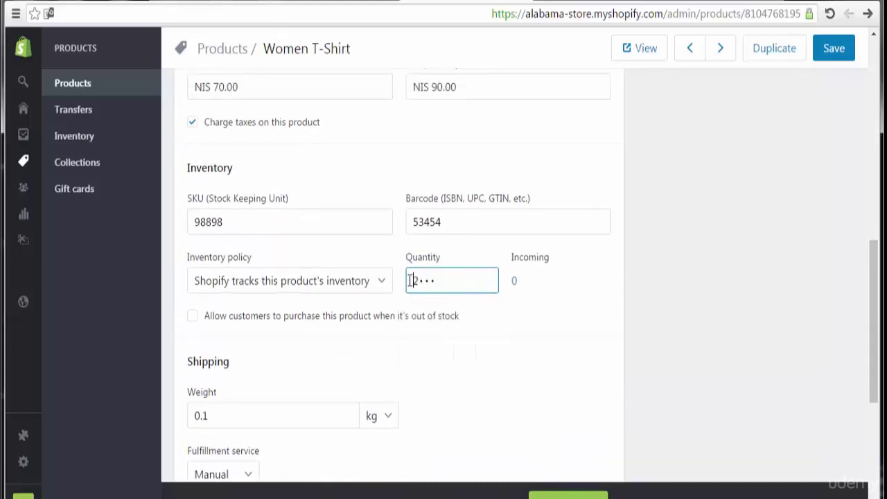
pyautogui.doubleClick(423, 281)
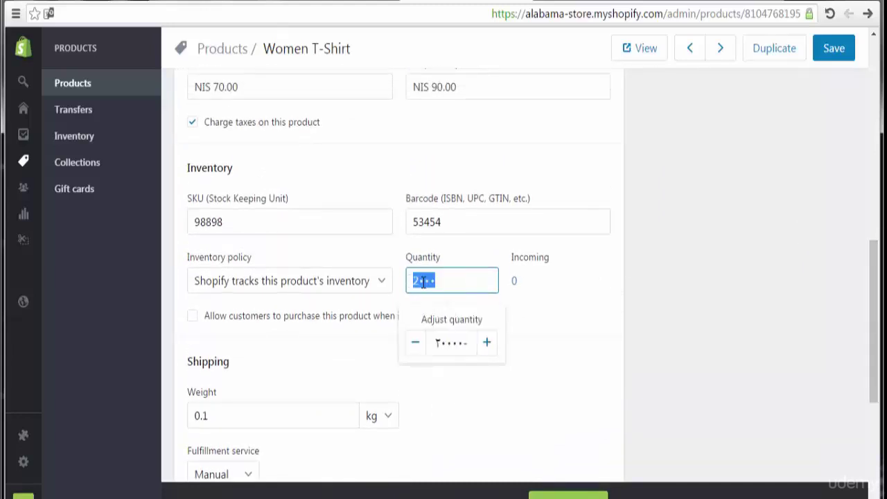
pyautogui.write('29')
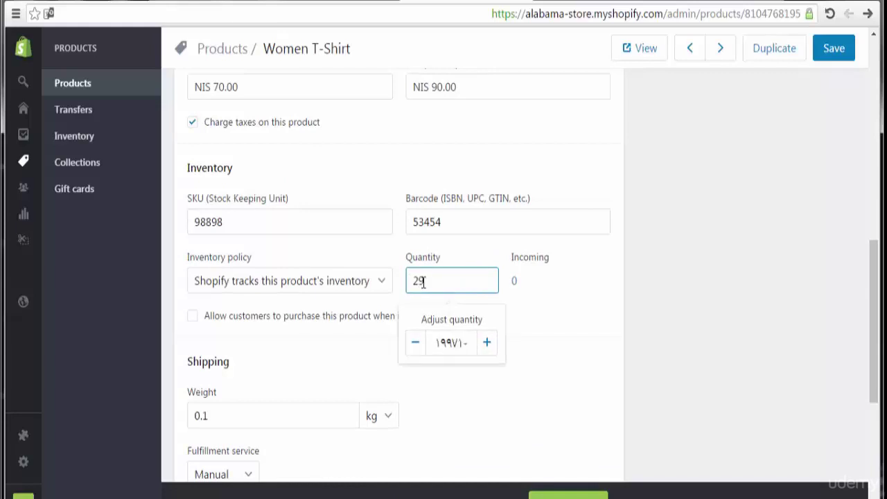
pyautogui.write('99')
pyautogui.click(564, 301)
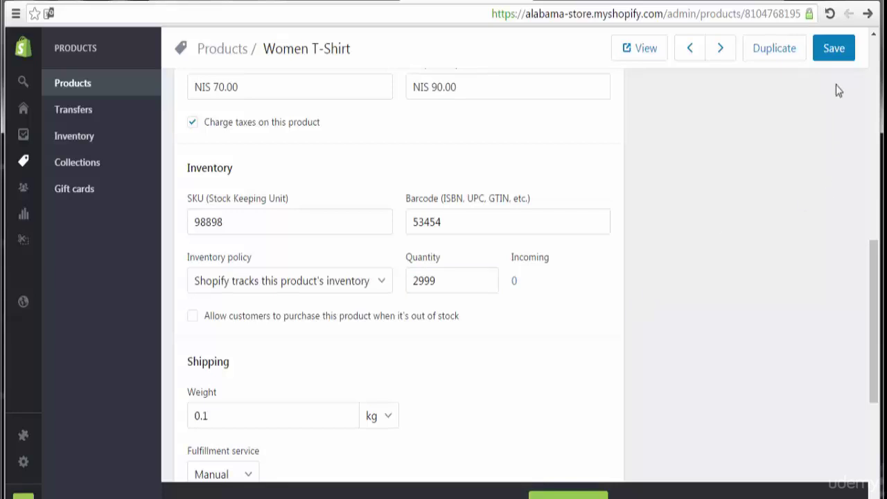
pyautogui.click(833, 49)
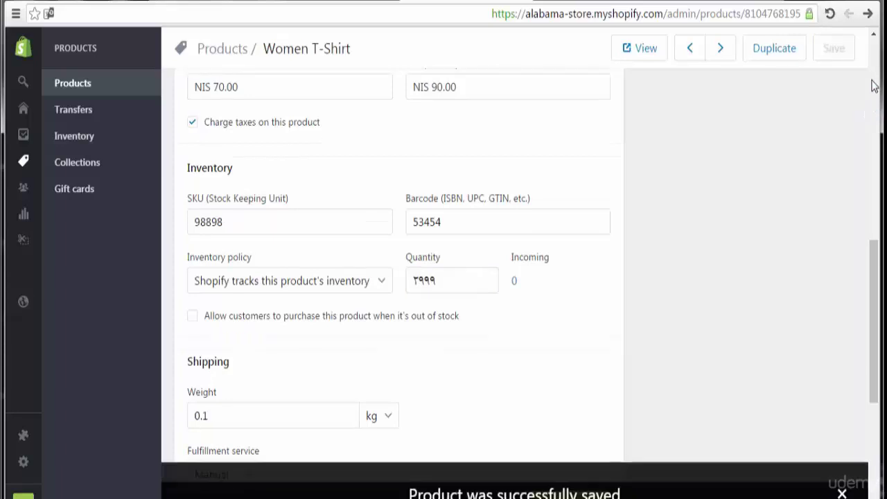
# Step: Return to the product list and view the bulk actions available for Elegant Vintage, leaving it unselected
pyautogui.scroll(10, 875, 74)
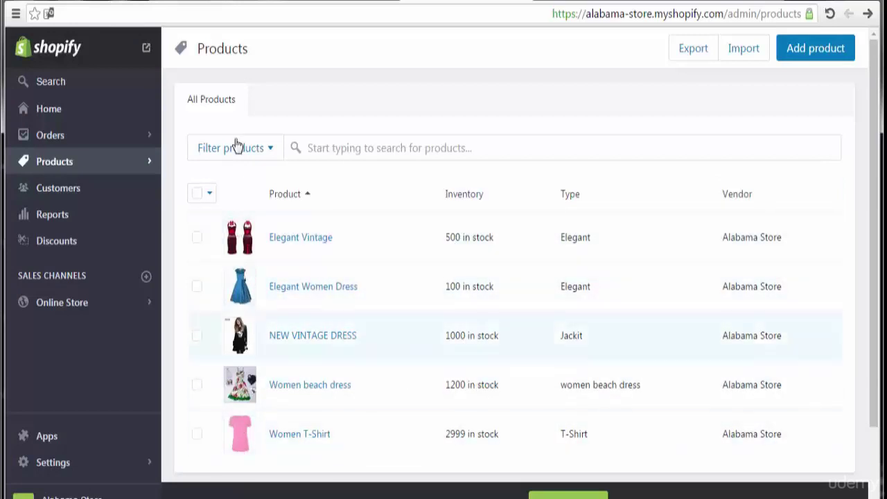
pyautogui.click(198, 240)
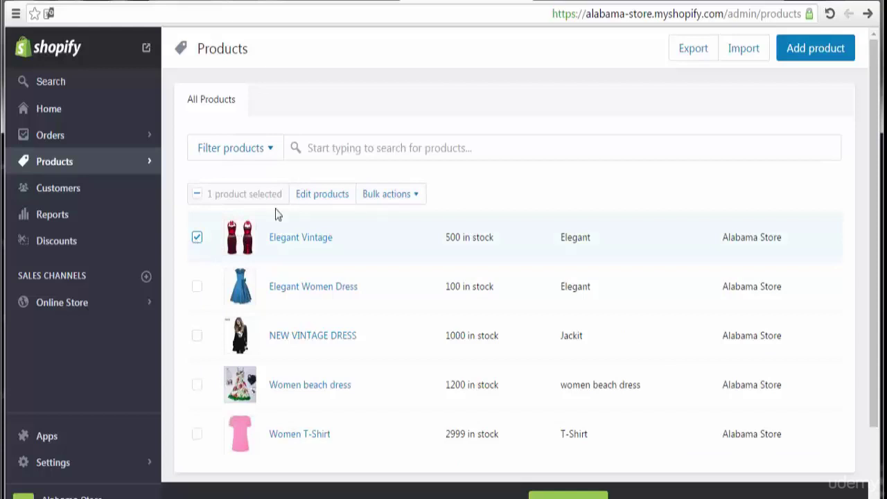
pyautogui.click(412, 199)
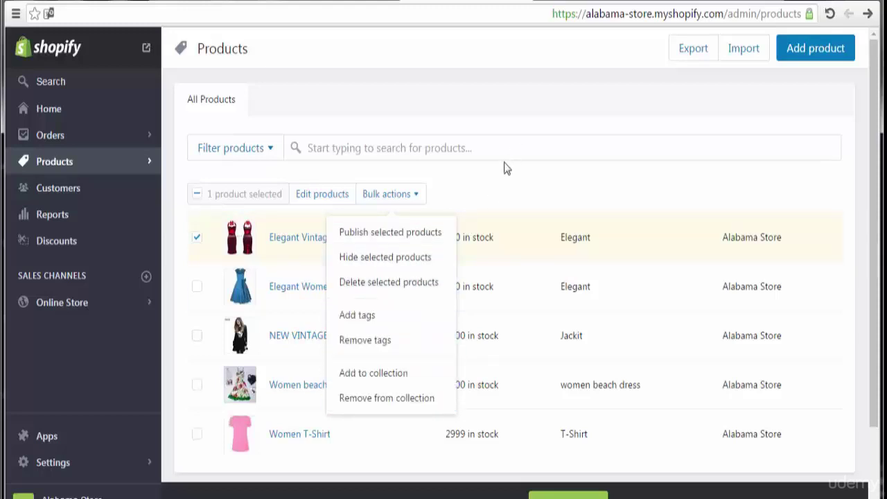
pyautogui.click(507, 123)
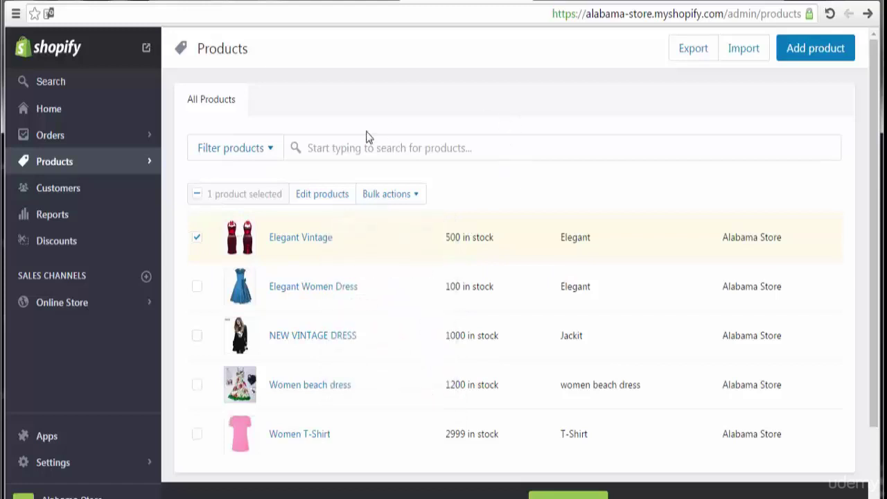
pyautogui.click(197, 239)
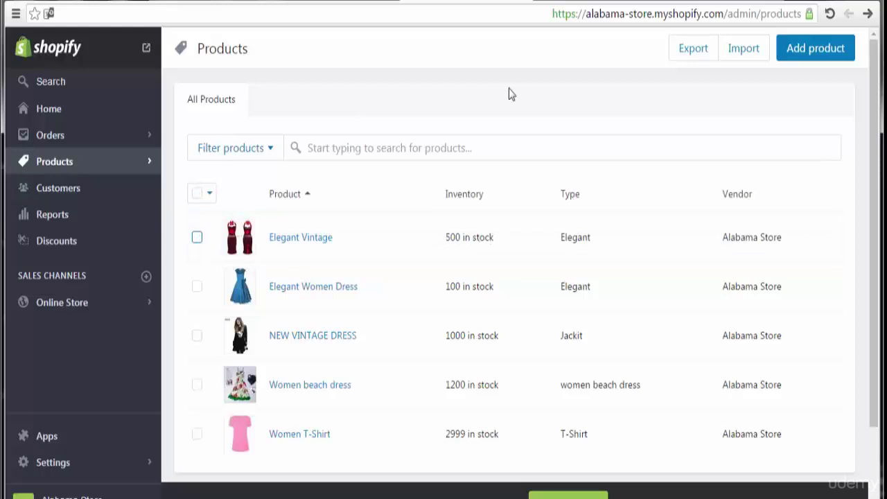
# Step: Start a new product titled "T-Shirt" and set its product type to T-Shirt
pyautogui.click(815, 61)
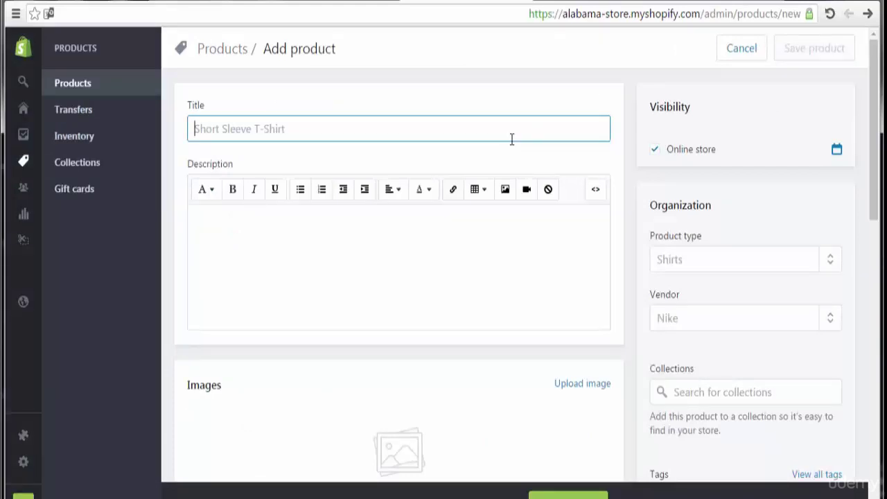
pyautogui.write('T-Shirt')
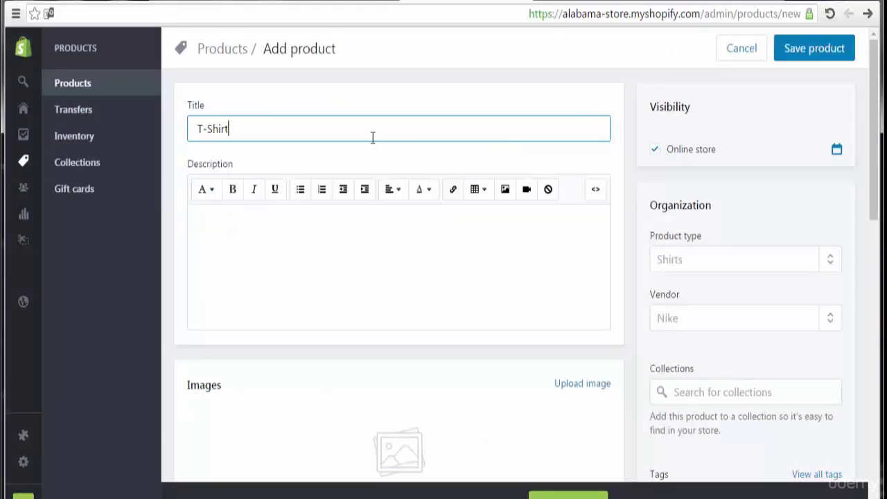
pyautogui.click(289, 240)
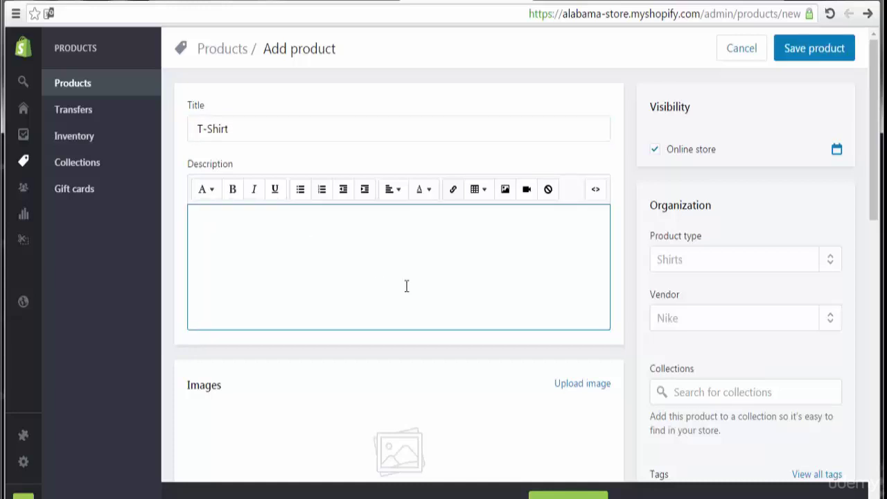
pyautogui.click(715, 265)
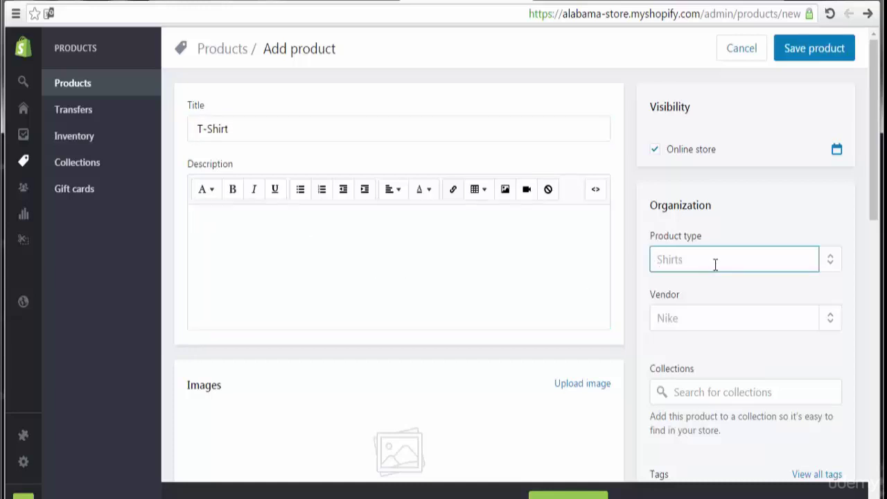
pyautogui.write('T-Shirt')
pyautogui.click(694, 299)
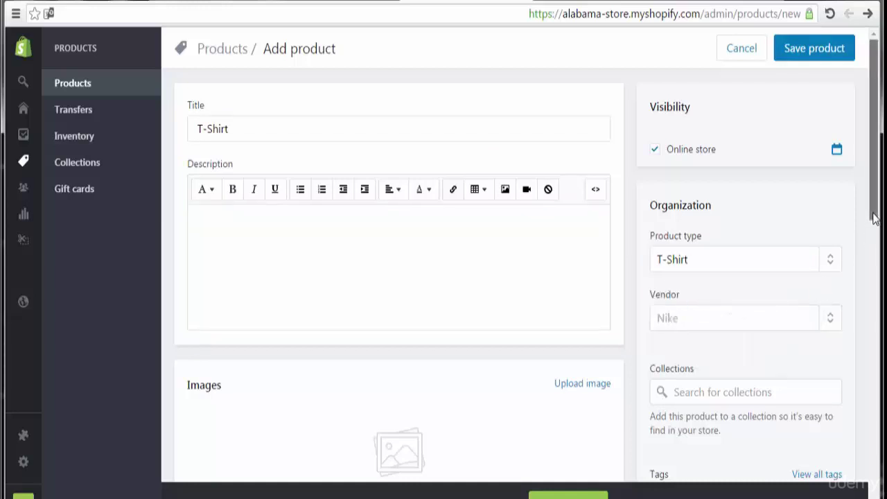
# Step: Set the new product's vendor to Alabama Store and add it to the Home page collection
pyautogui.scroll(-2, 875, 218)
pyautogui.click(777, 237)
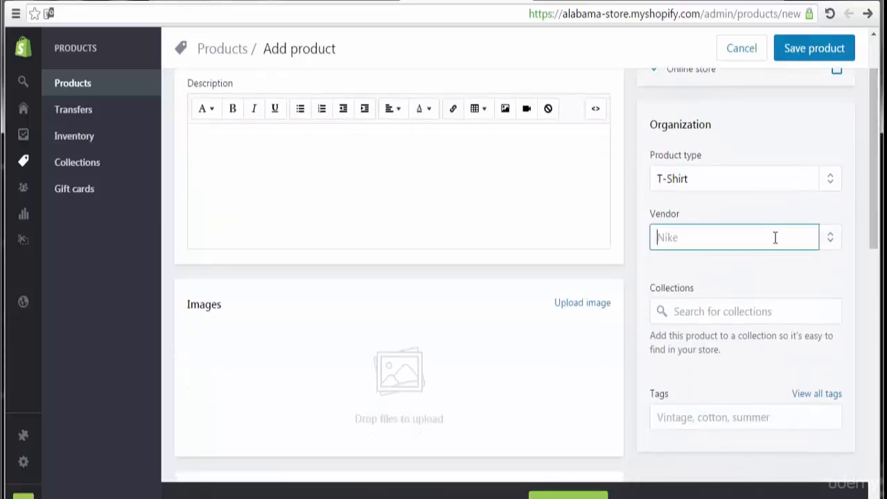
pyautogui.click(830, 244)
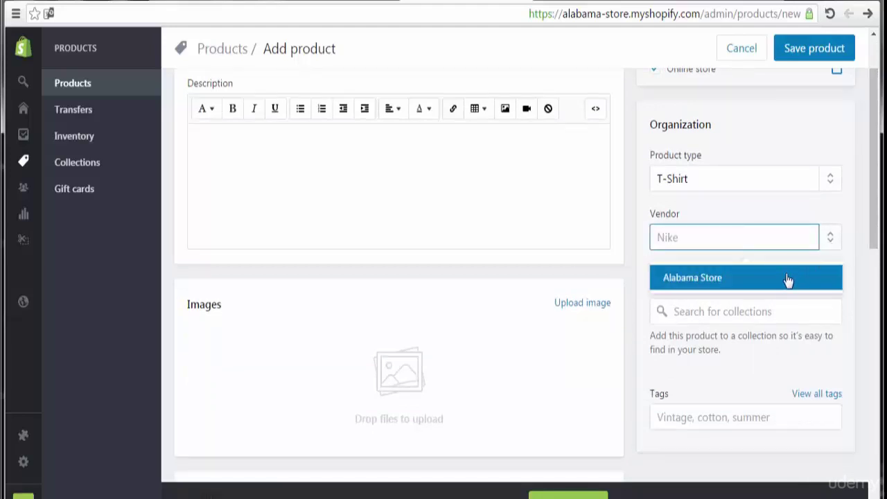
pyautogui.click(788, 278)
pyautogui.click(798, 316)
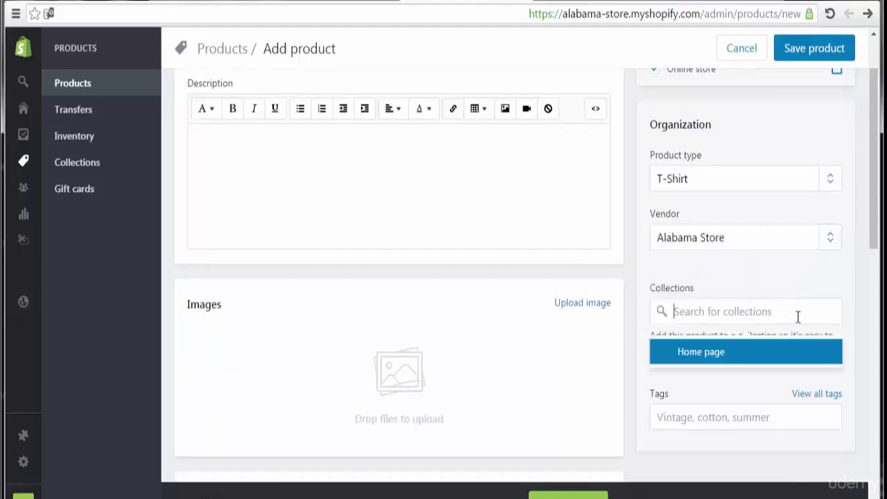
pyautogui.click(798, 357)
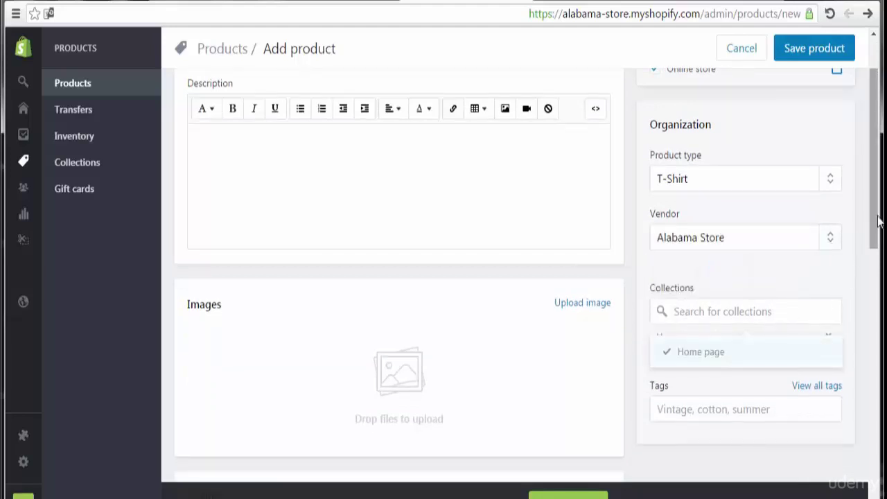
# Step: Add the existing T-Shirt tag to the new product
pyautogui.scroll(-3, 879, 221)
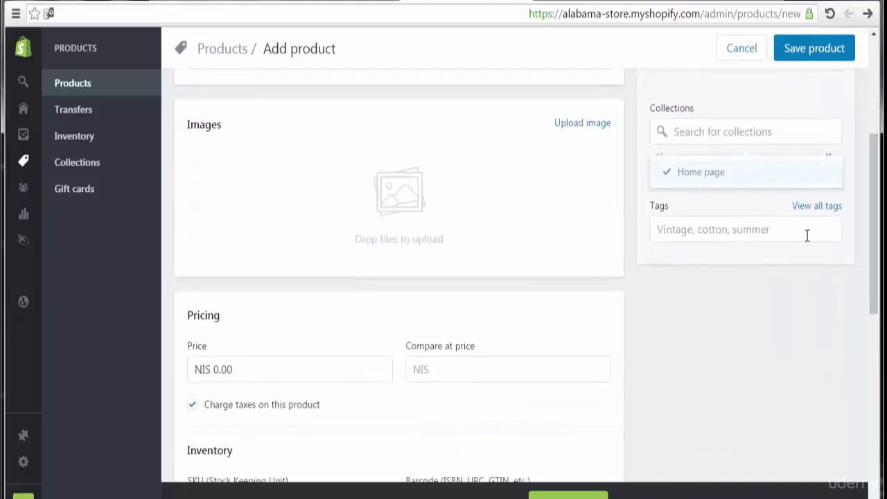
pyautogui.click(807, 236)
pyautogui.write('t-')
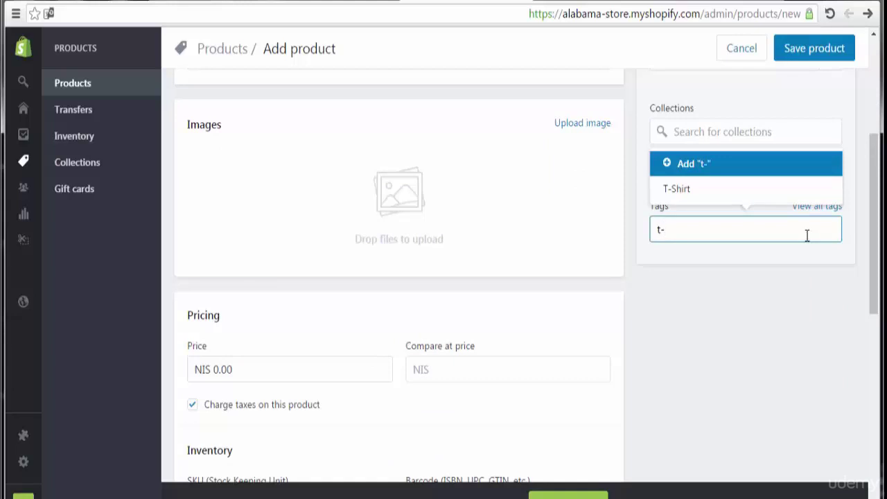
pyautogui.press('BackSpace')
pyautogui.press('BackSpace')
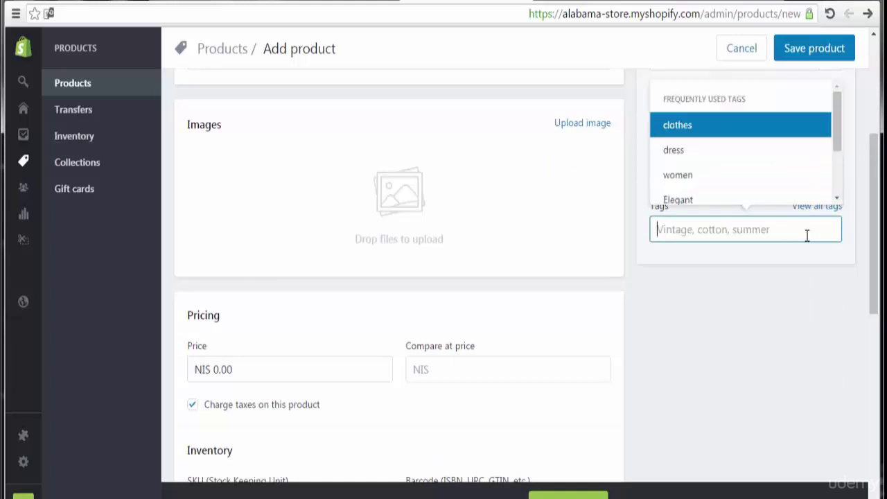
pyautogui.write('T')
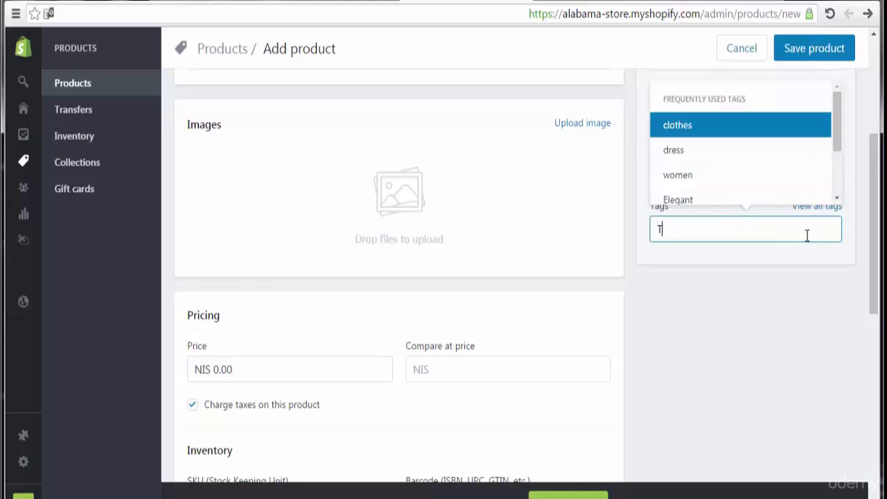
pyautogui.click(743, 196)
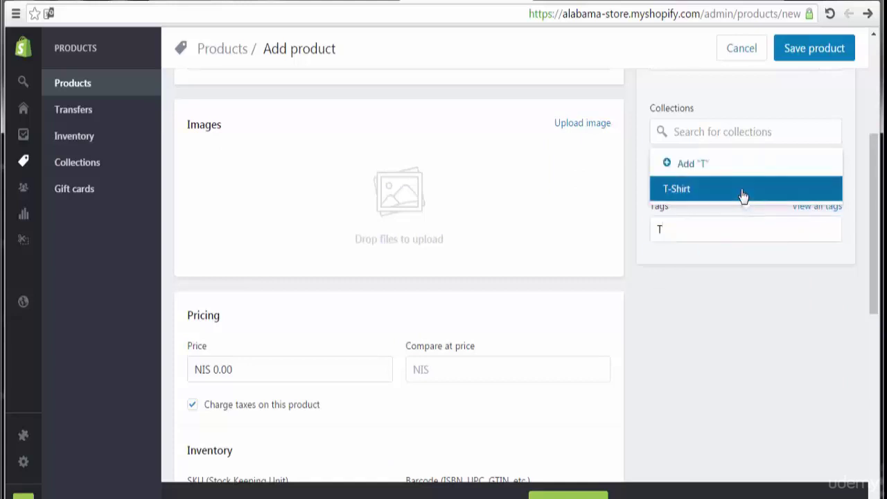
# Step: Add the existing tags clothes and dress and the new tag men to the T-Shirt product
pyautogui.click(757, 235)
pyautogui.write('clo')
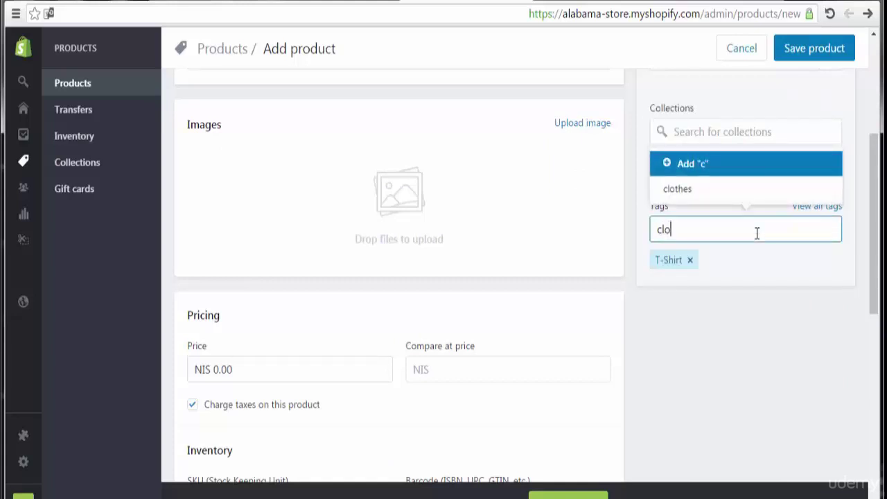
pyautogui.click(703, 193)
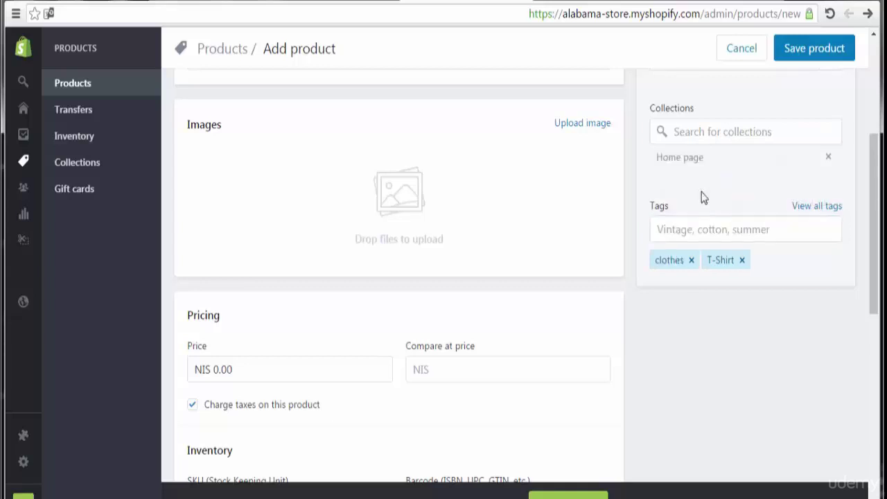
pyautogui.click(732, 229)
pyautogui.write('dre')
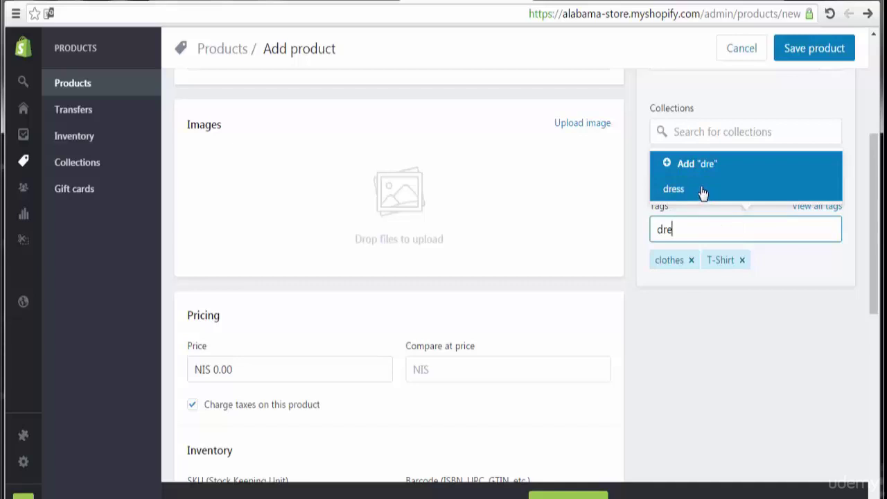
pyautogui.click(703, 192)
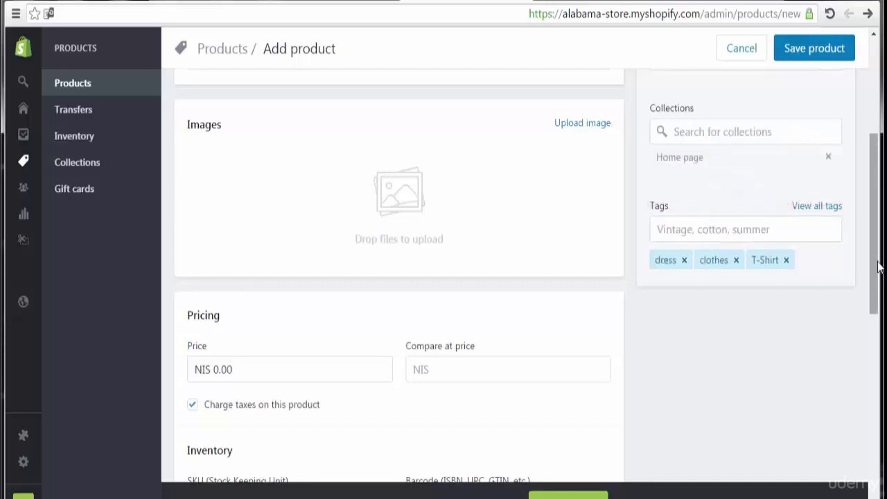
pyautogui.click(782, 232)
pyautogui.write('men')
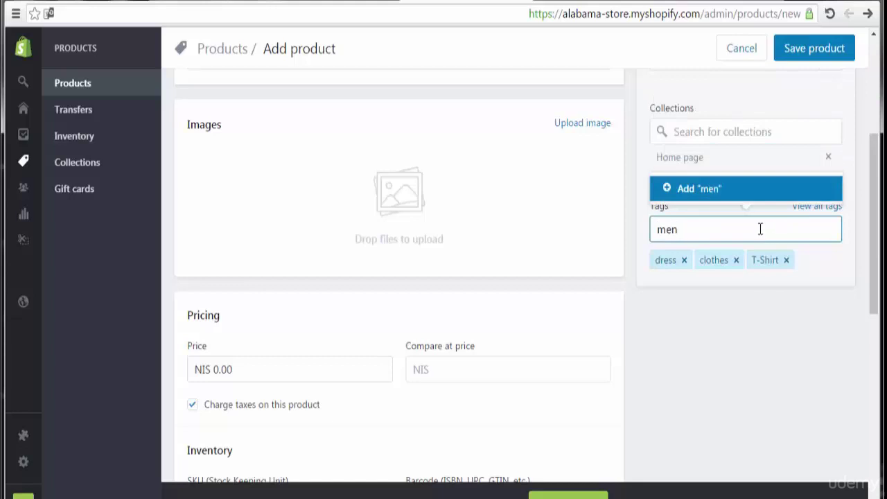
pyautogui.press('Return')
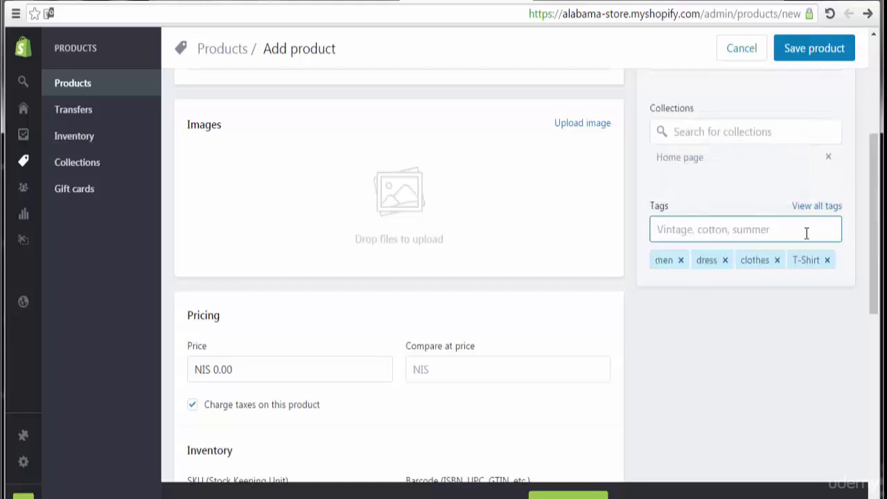
pyautogui.scroll(1, 870, 190)
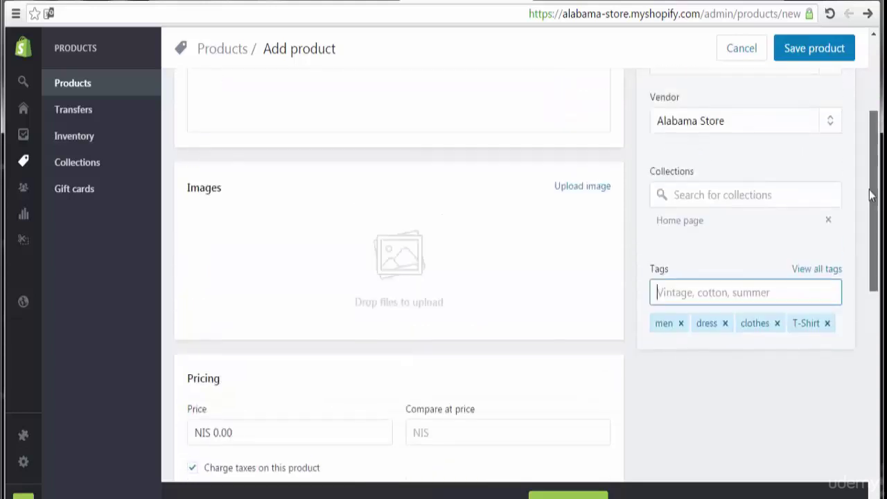
pyautogui.scroll(3, 869, 190)
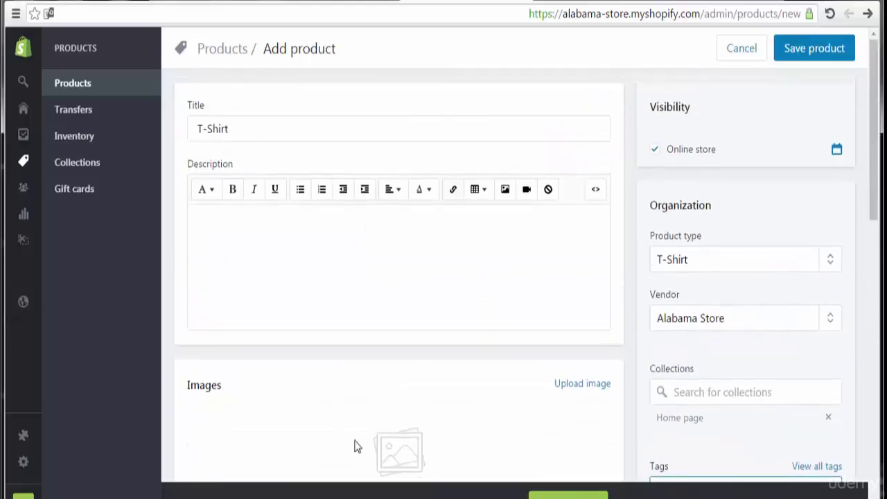